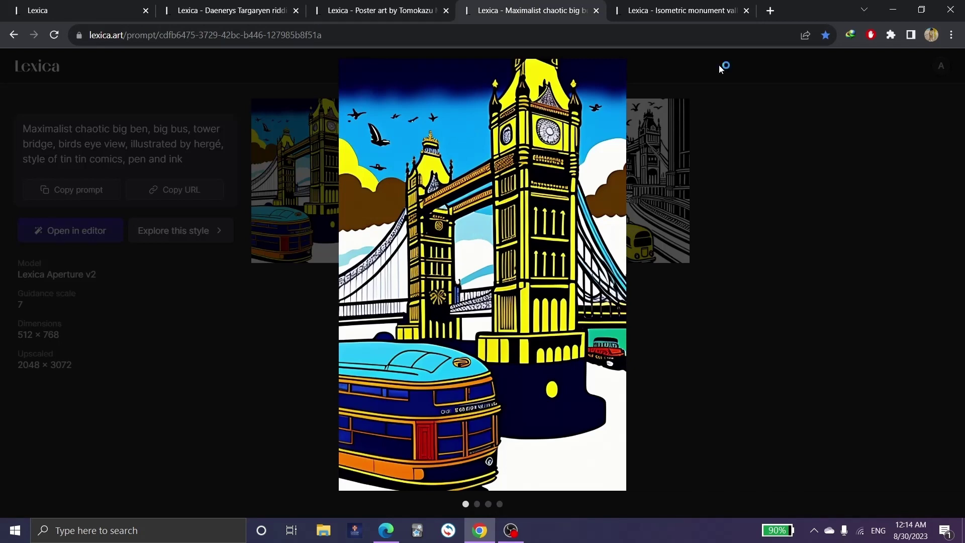
Glance at the Isometric monument valley page, then return to the Lexica home tab and scroll its gallery.
left_click(702, 4)
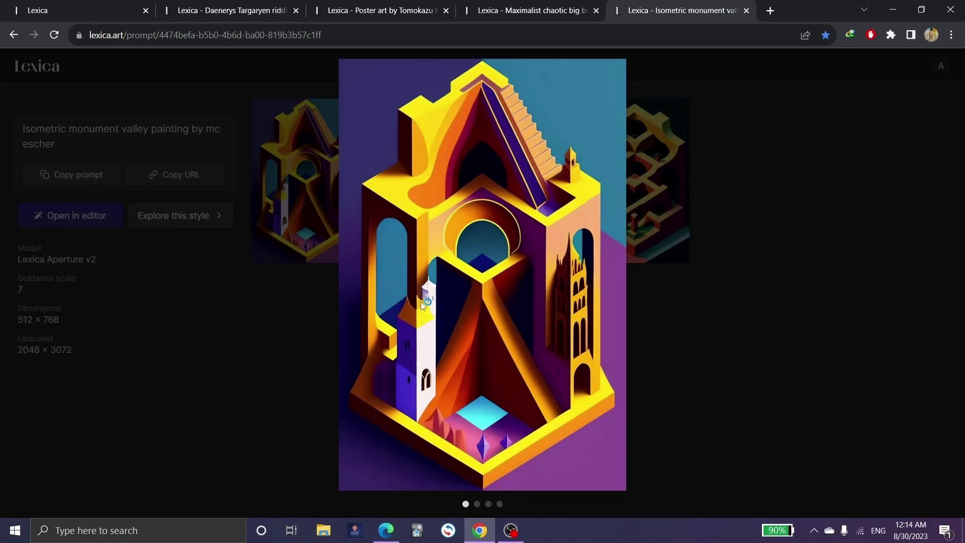
key("ctrl+1")
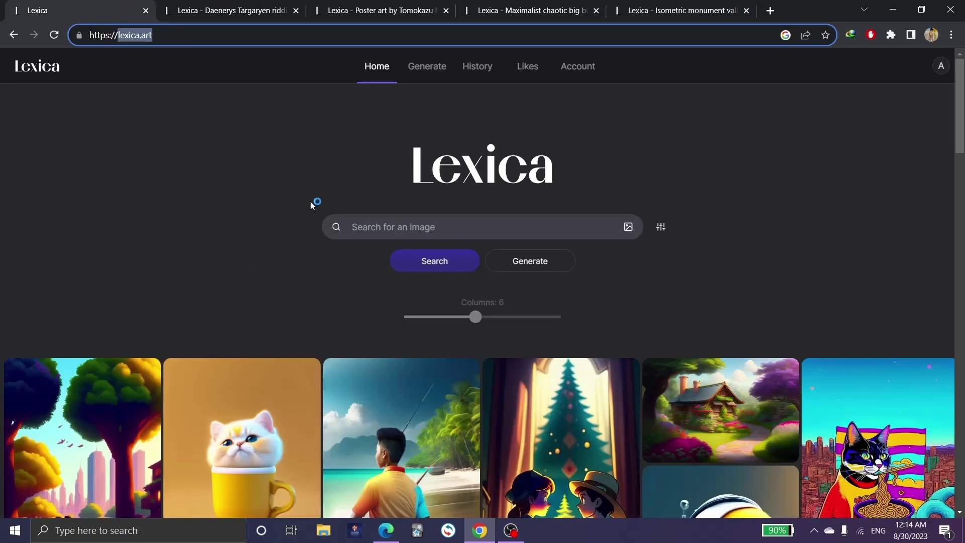
scroll(310, 201, "down", 4)
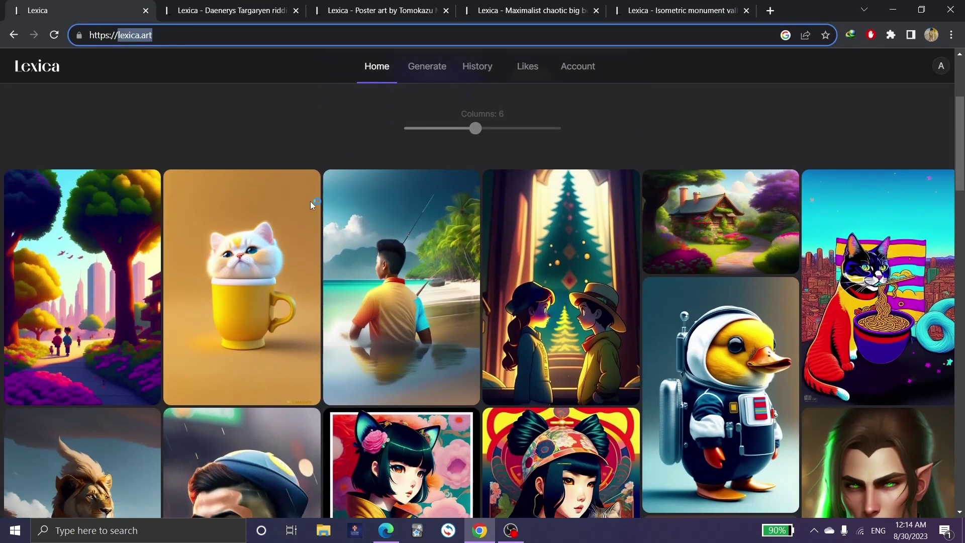
scroll(310, 200, "down", 8)
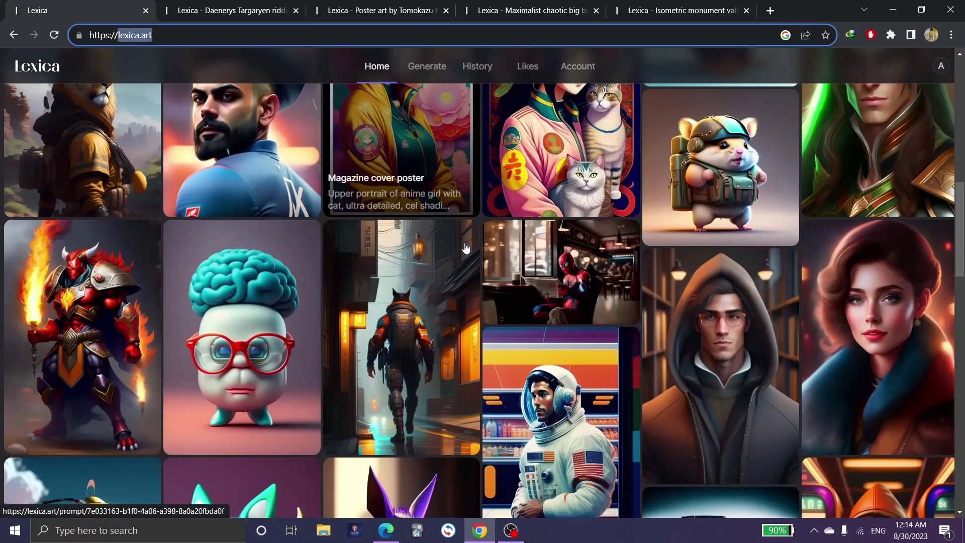
scroll(466, 248, "down", 11)
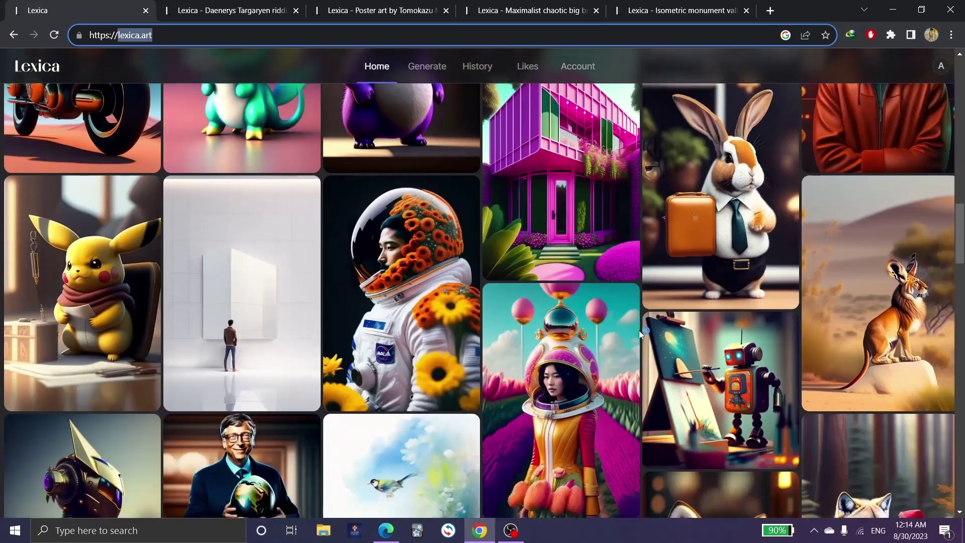
scroll(640, 334, "down", 2)
left_click(375, 236)
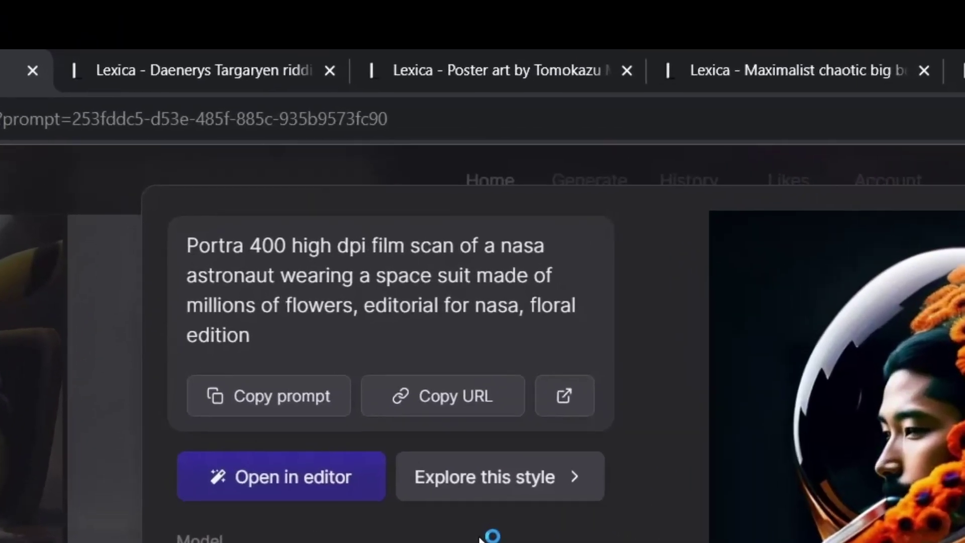
left_click_drag(186, 245, 355, 305)
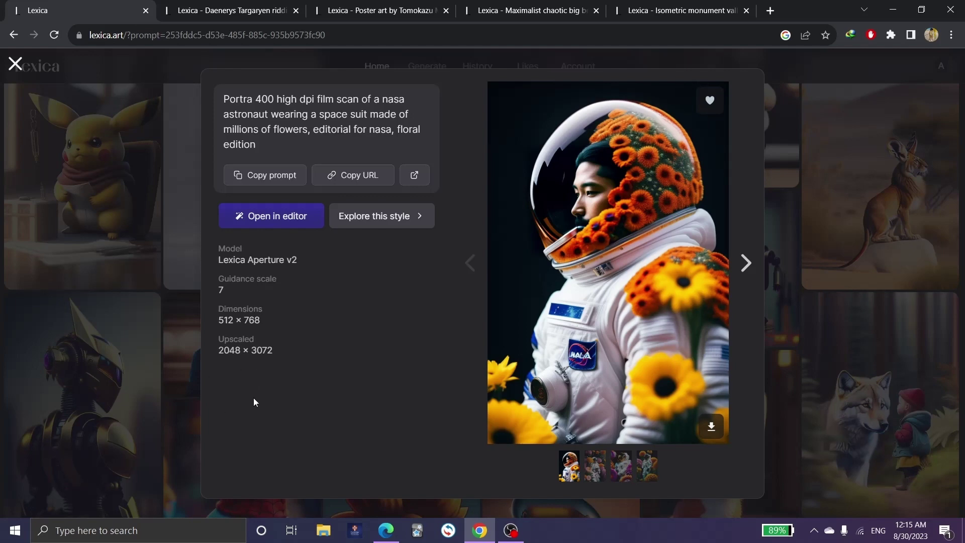
key("Escape")
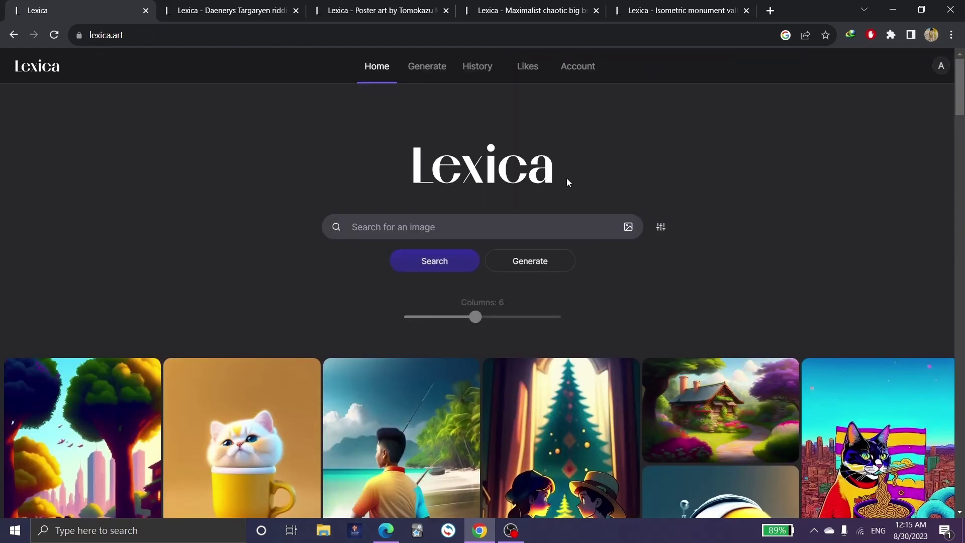
Run a reverse image search with the boy-at-laptop picture from drive E:.
left_click(628, 229)
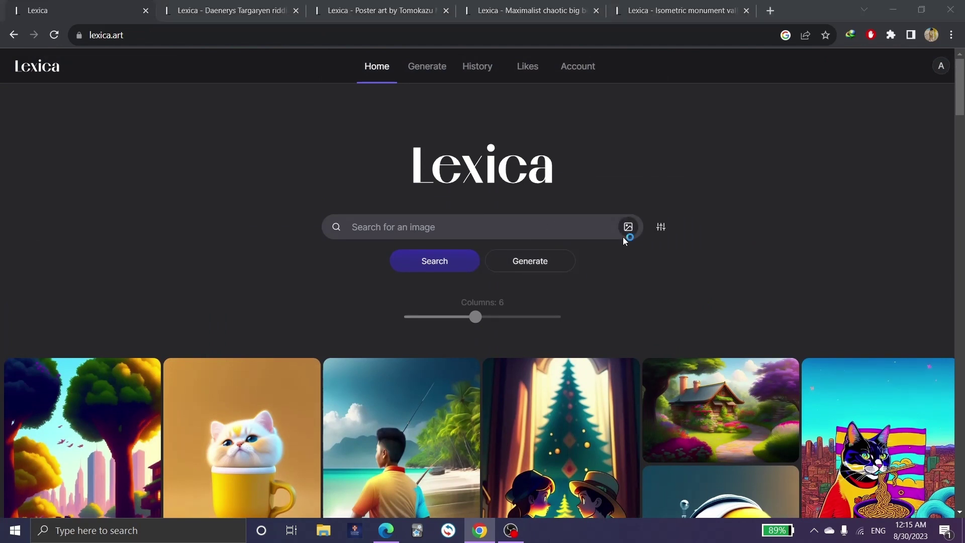
left_click(64, 228)
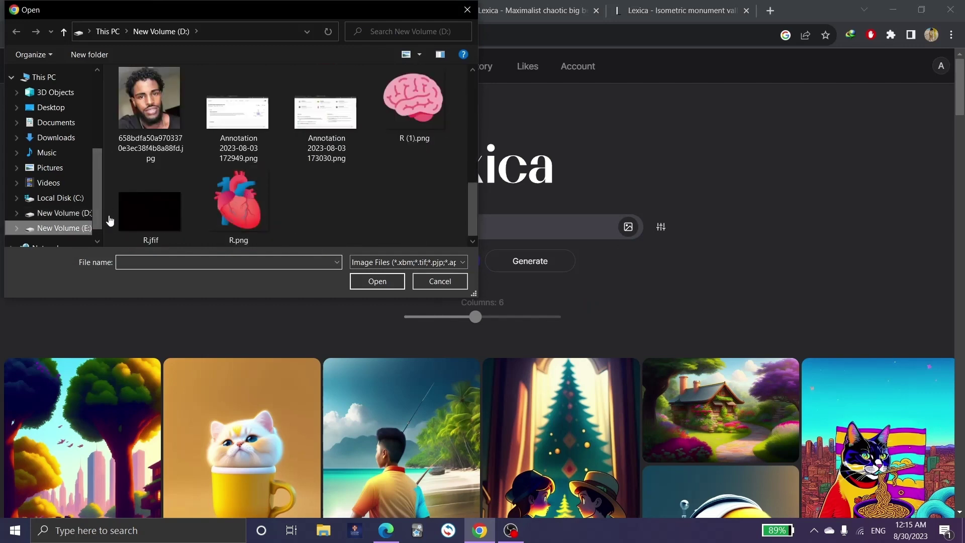
double_click(426, 182)
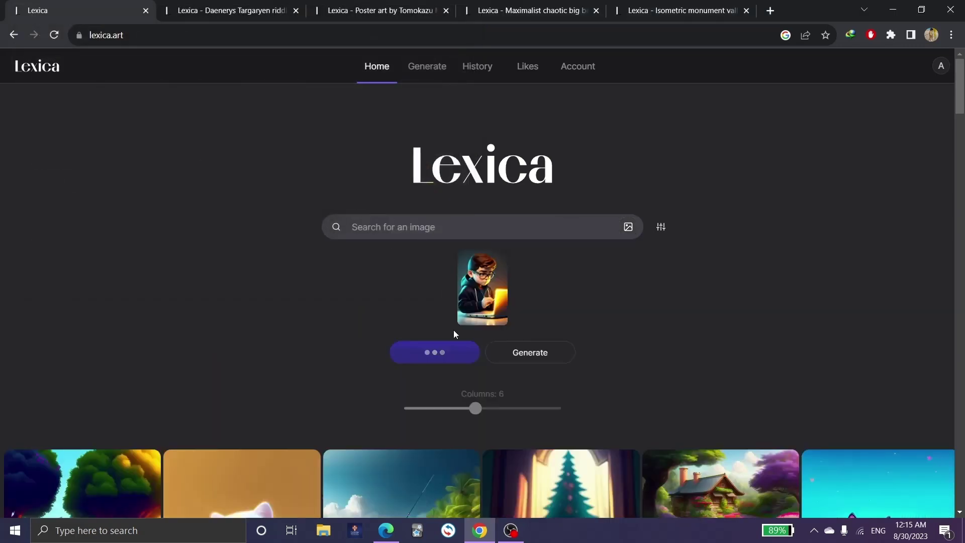
Scroll through the similar-image results down to a cartoon boy prompt.
scroll(465, 311, "down", 5)
scroll(465, 311, "down", 10)
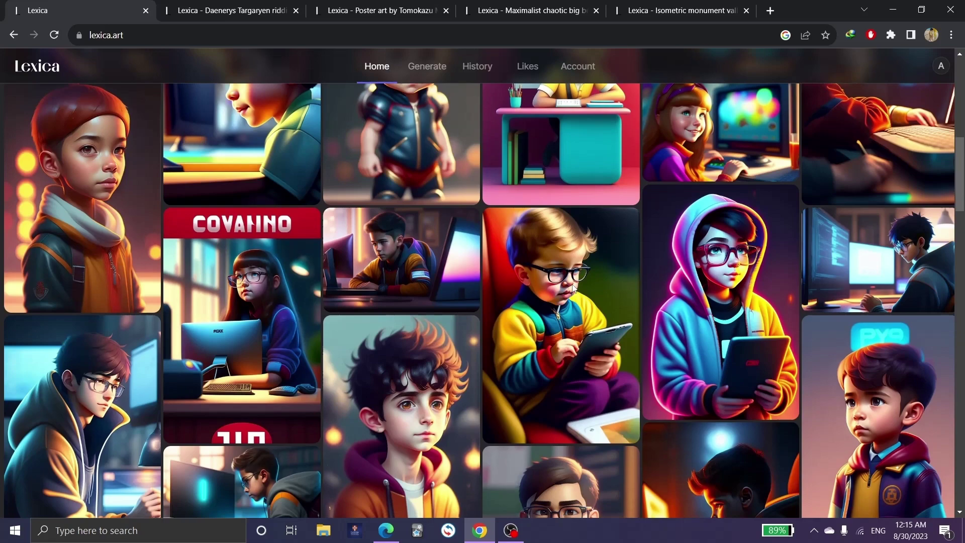
scroll(554, 356, "down", 1)
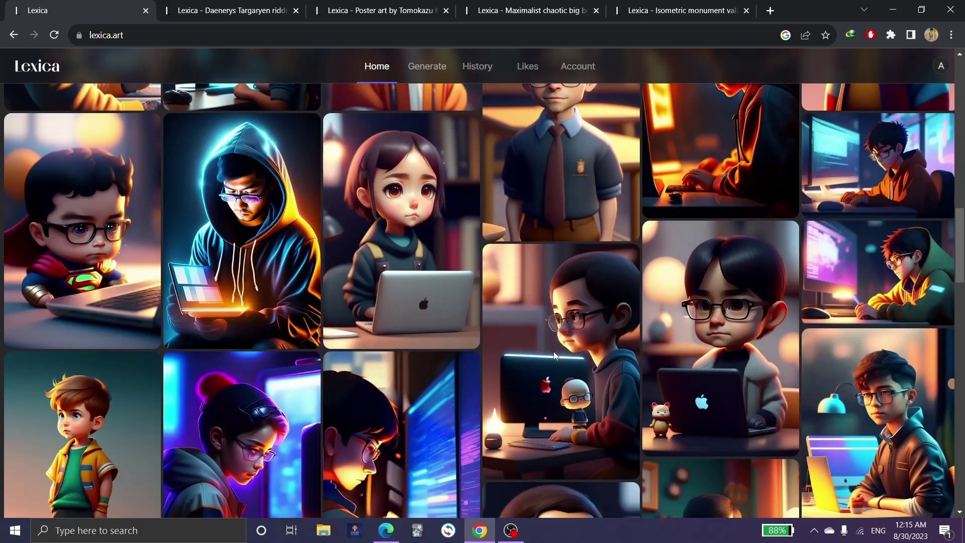
scroll(553, 351, "down", 3)
scroll(553, 351, "down", 3)
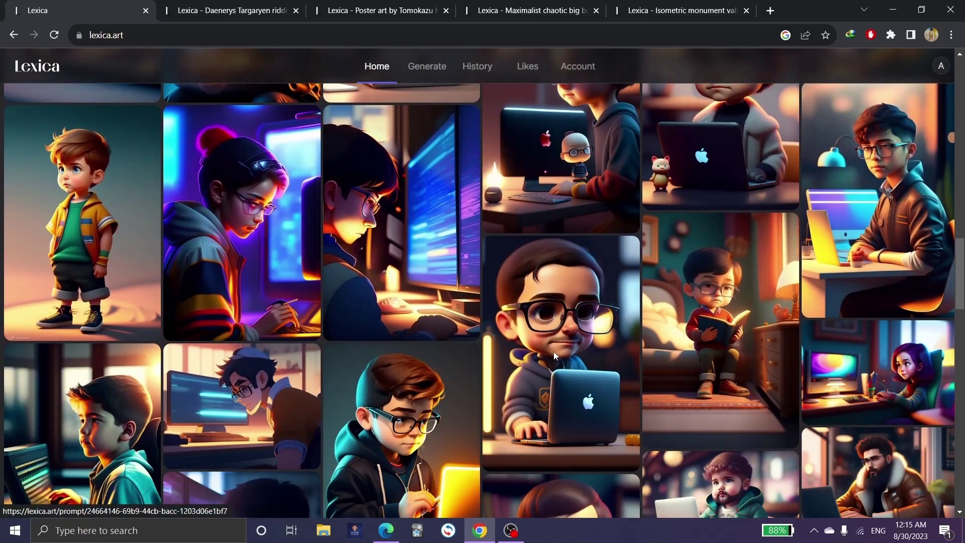
scroll(537, 372, "down", 4)
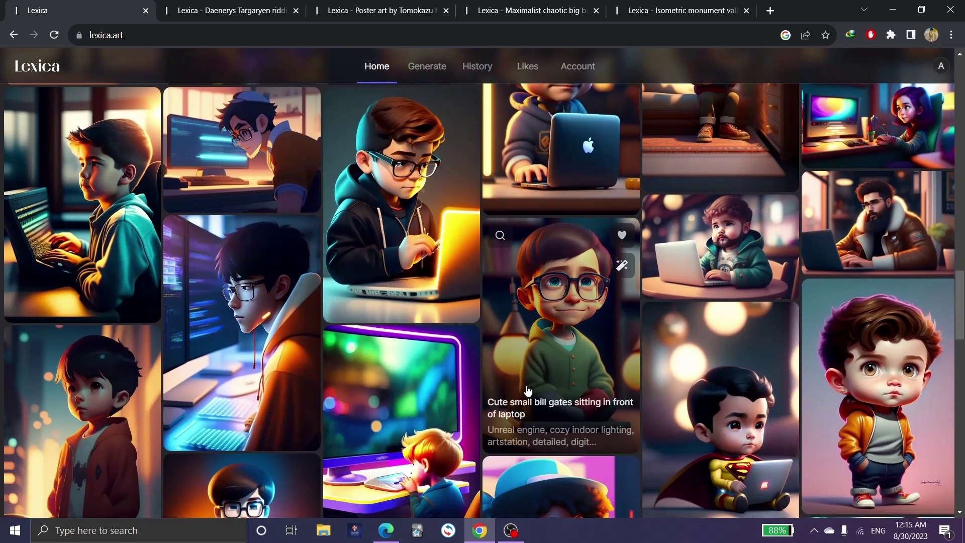
scroll(530, 385, "down", 3)
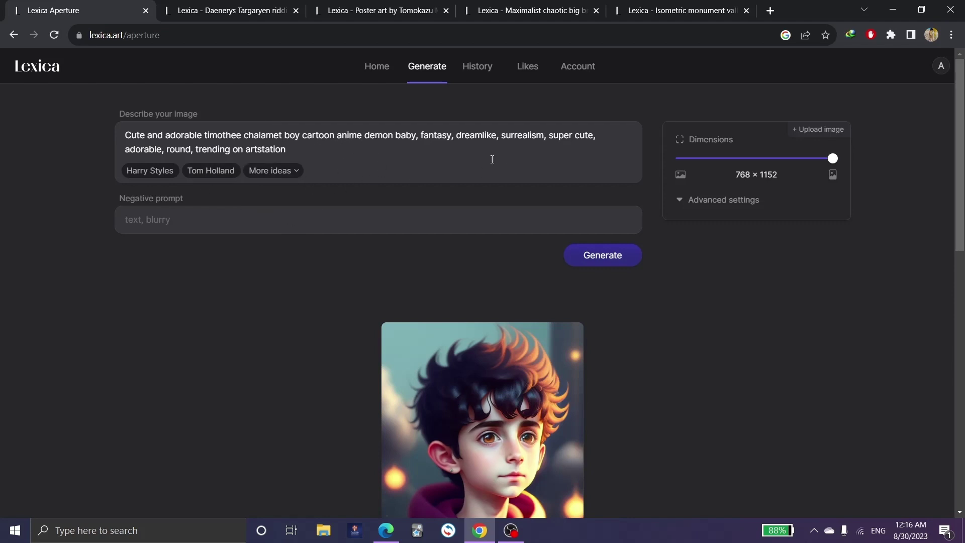
Try the negative prompt field and the image sizes 1152 × 768, 1088 × 896 and 768 × 1152.
left_click(368, 232)
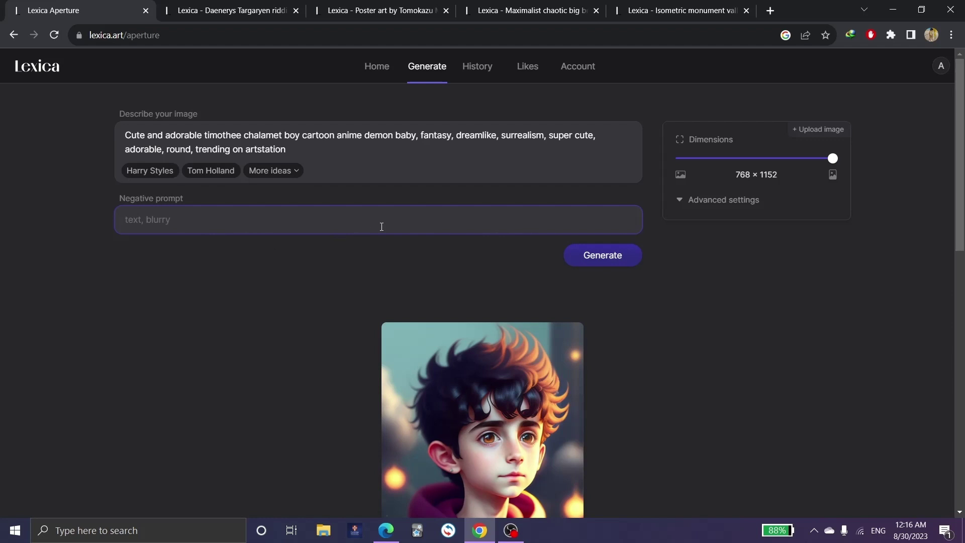
left_click(341, 141)
left_click(342, 227)
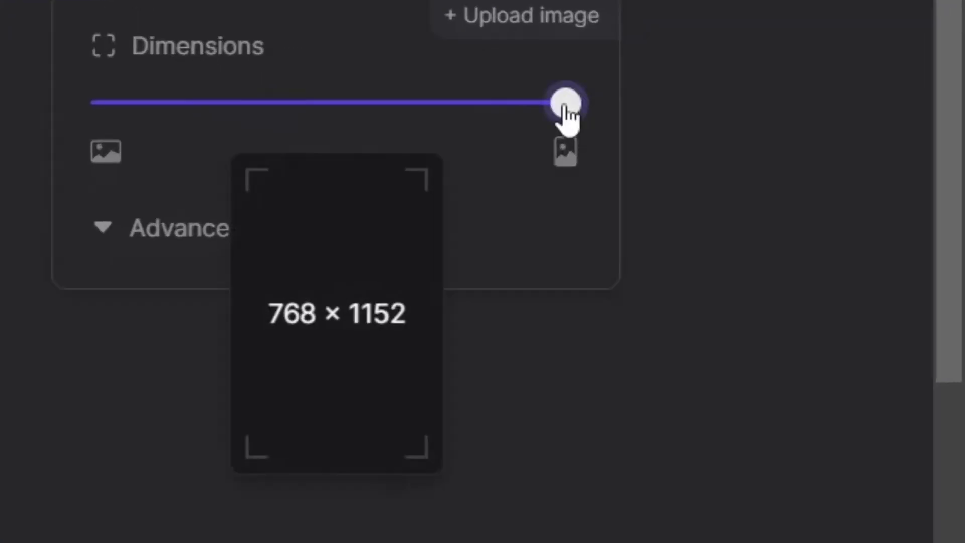
left_click_drag(832, 157, 670, 169)
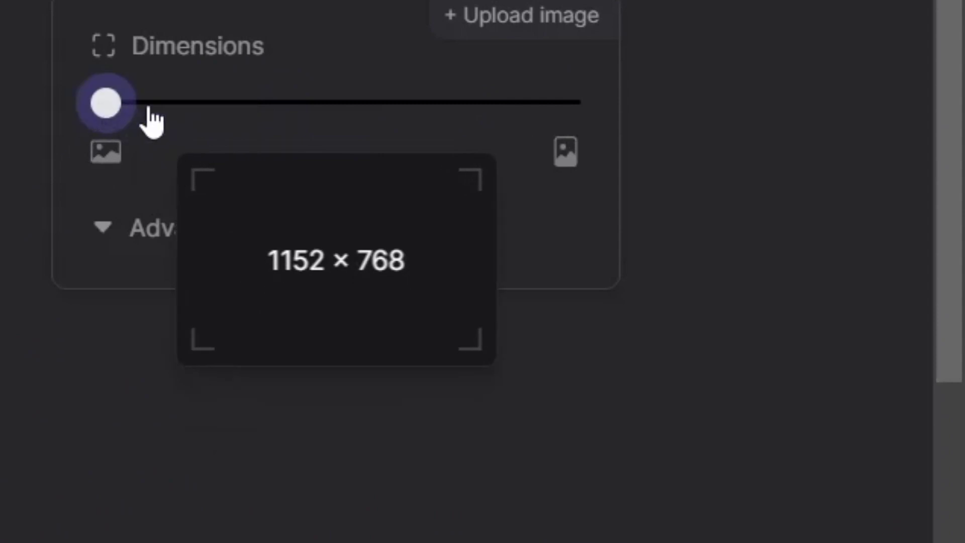
left_click(176, 104)
left_click_drag(284, 114, 226, 136)
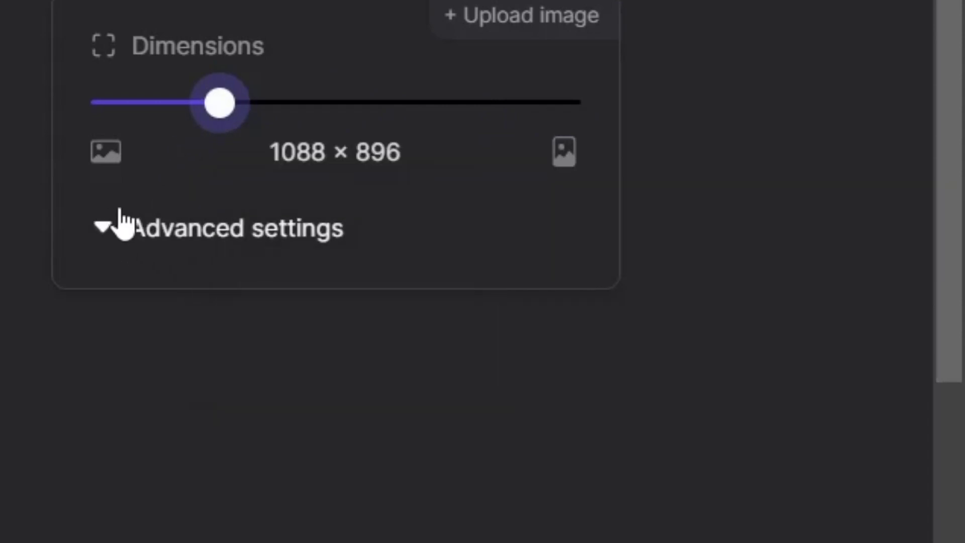
In Advanced settings, keep the Lexica Aperture v3 model and set guidance scale to 7.
left_click(162, 238)
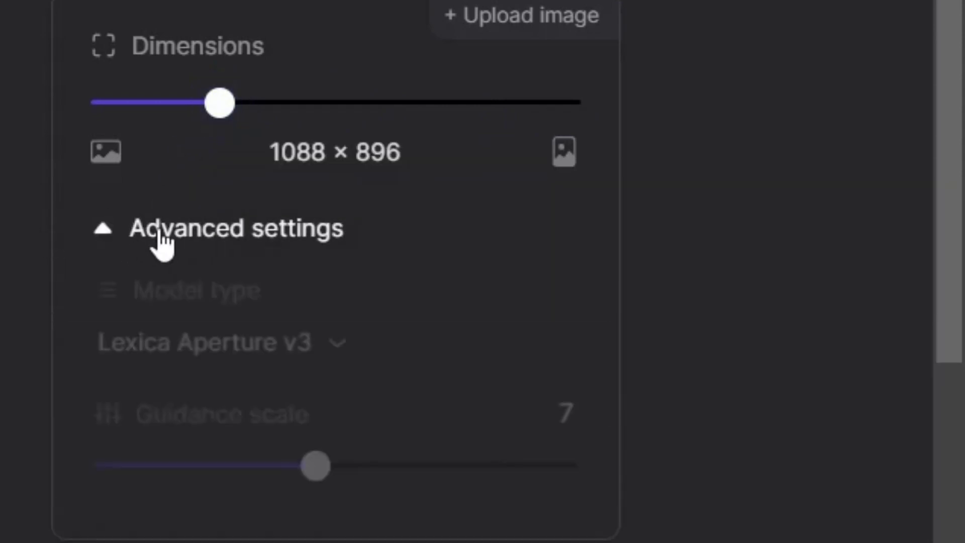
left_click(312, 352)
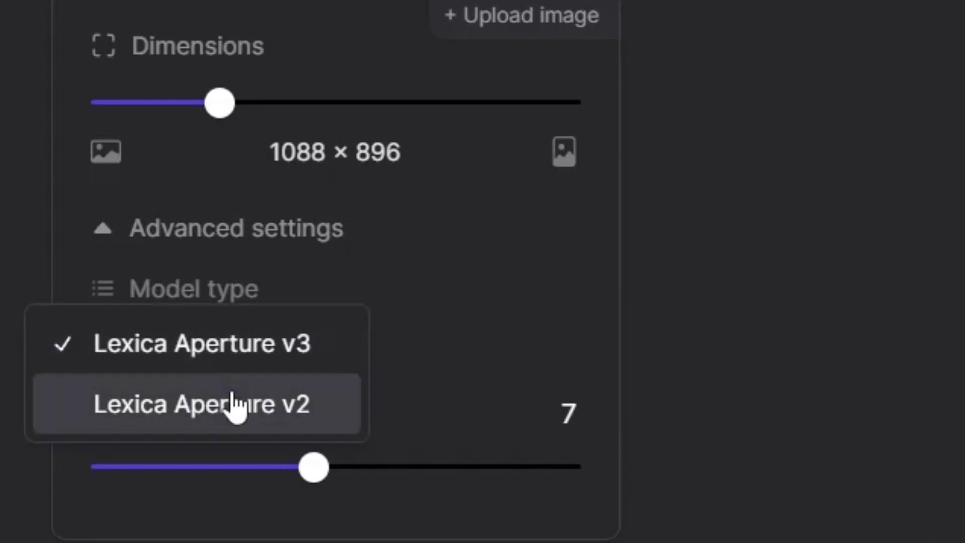
left_click(454, 294)
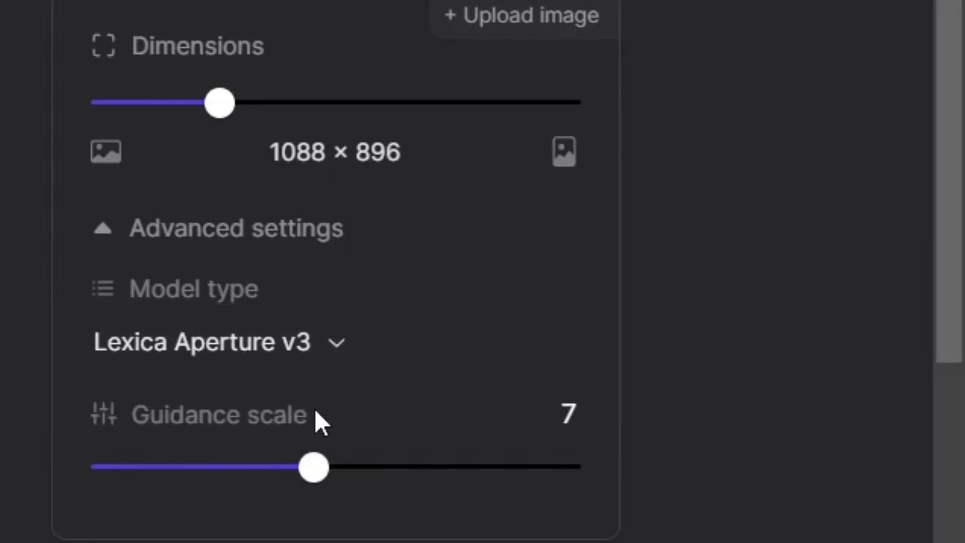
left_click_drag(284, 472, 328, 477)
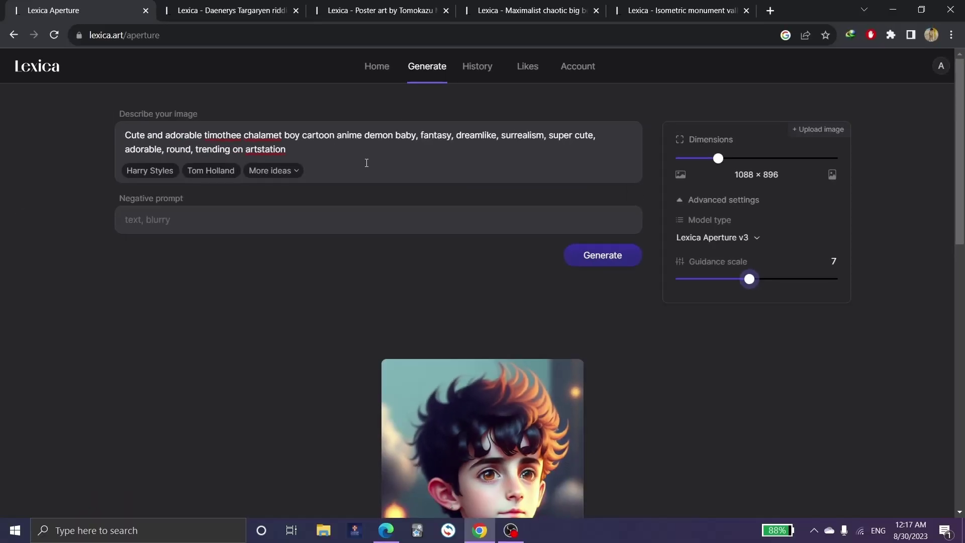
scroll(346, 242, "down", 1)
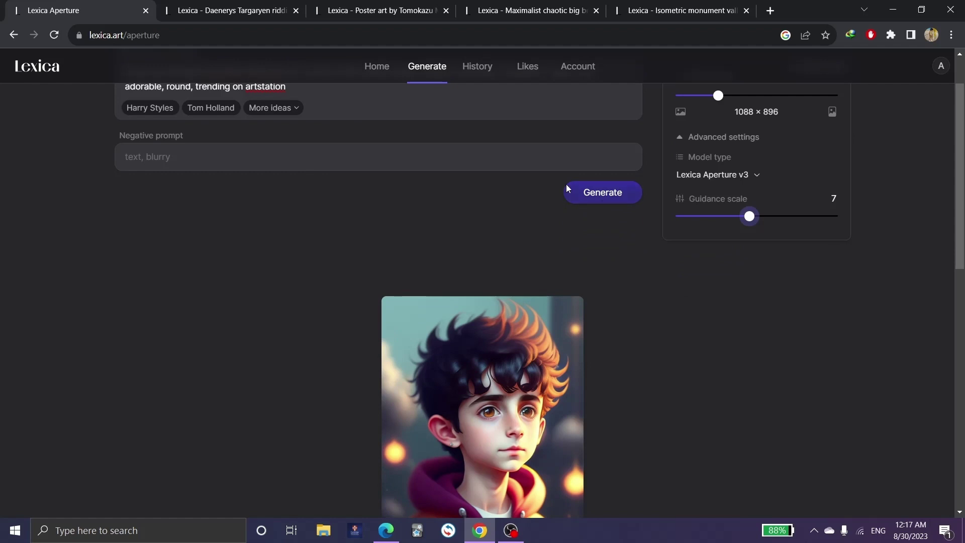
scroll(590, 201, "up", 1)
scroll(585, 203, "up", 1)
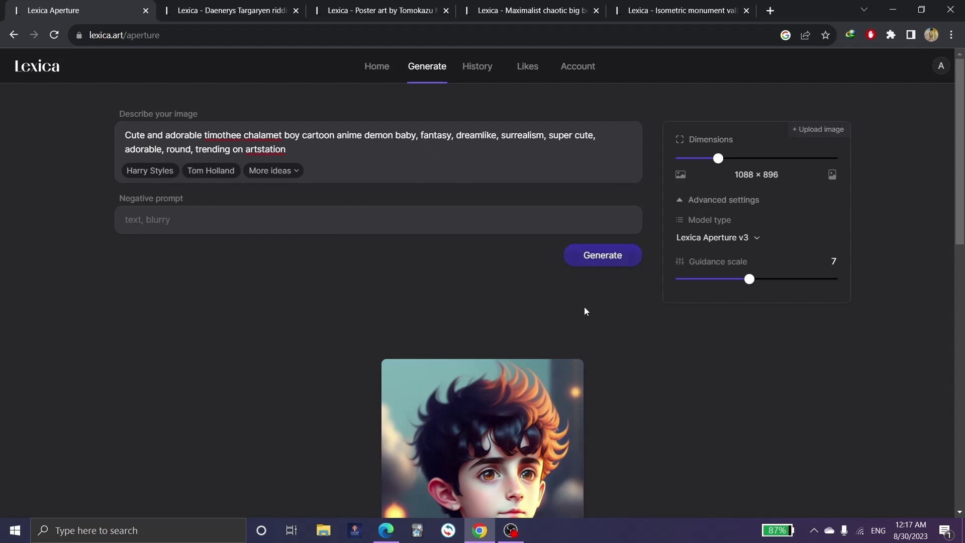
Scroll to the new portrait row and view the first two cartoon boy portraits full size.
scroll(583, 308, "down", 1)
scroll(344, 277, "down", 2)
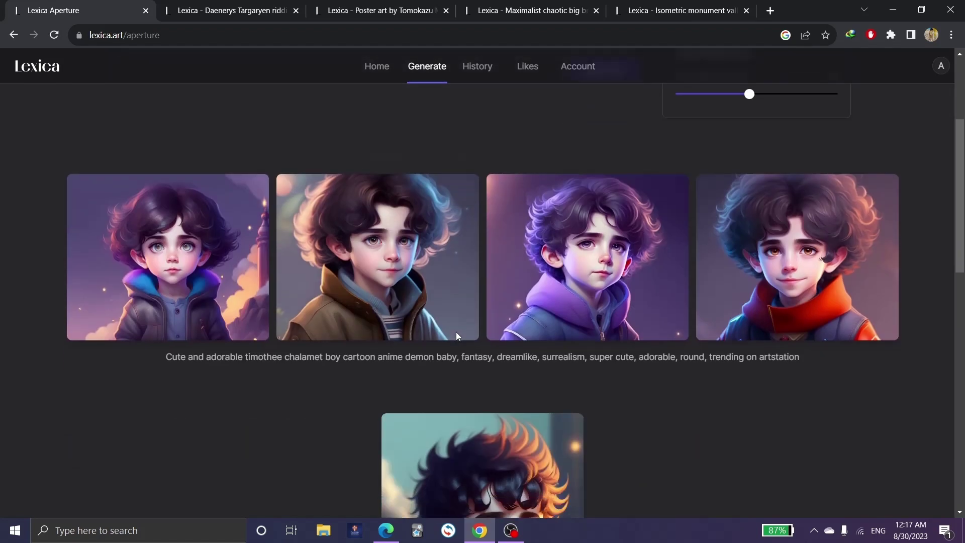
scroll(566, 325, "up", 3)
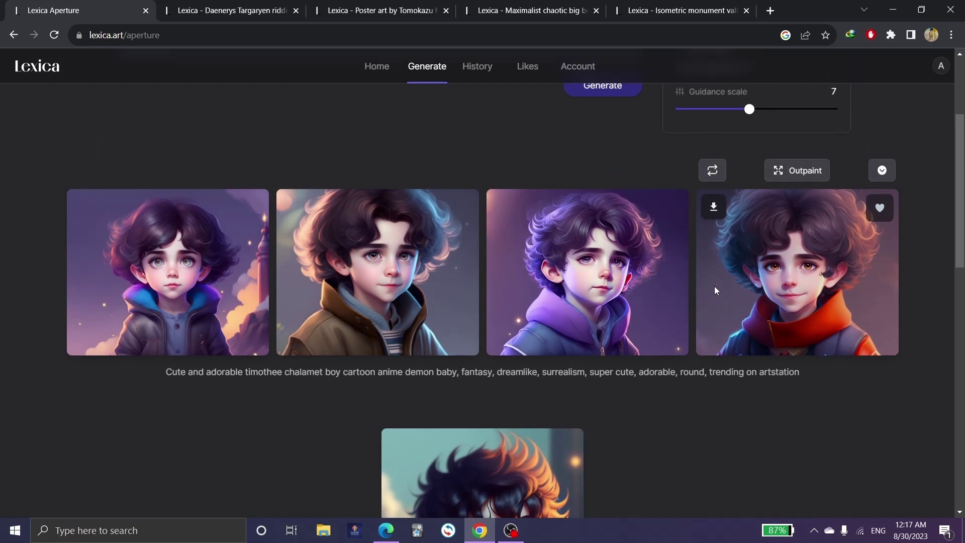
scroll(487, 328, "down", 4)
scroll(487, 332, "down", 2)
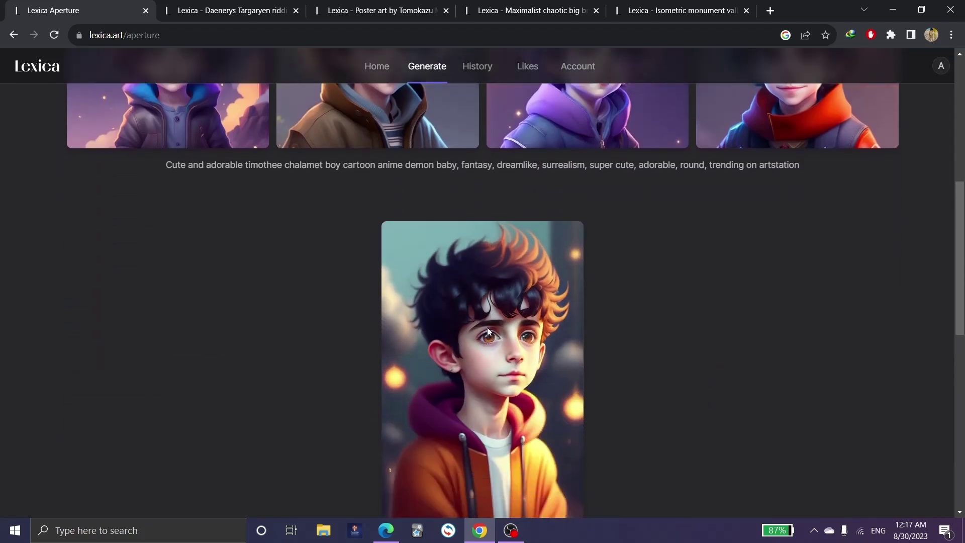
scroll(435, 333, "up", 3)
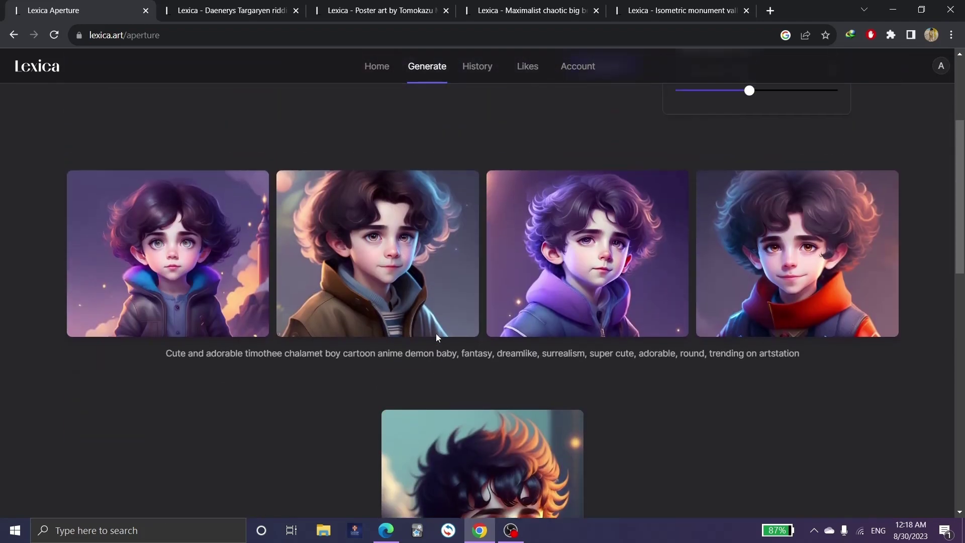
left_click(217, 271)
left_click(804, 180)
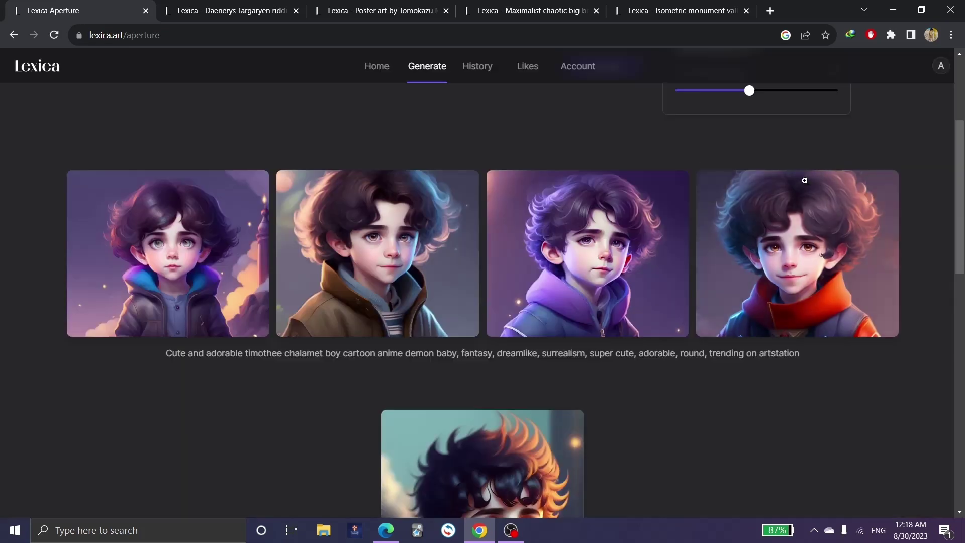
left_click(407, 270)
left_click(871, 257)
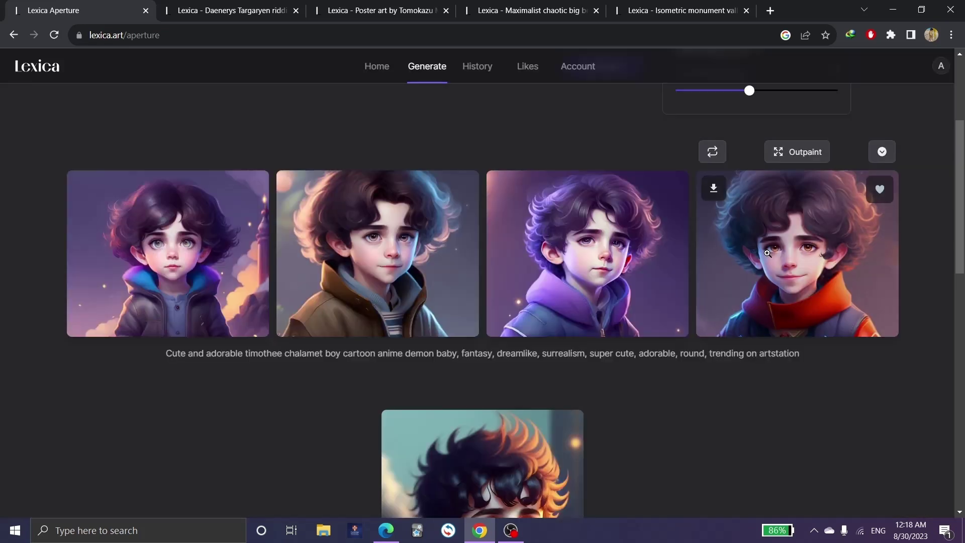
View the third and the red-scarf fourth portrait full size, then scroll further down.
left_click(643, 261)
left_click(835, 286)
left_click(835, 286)
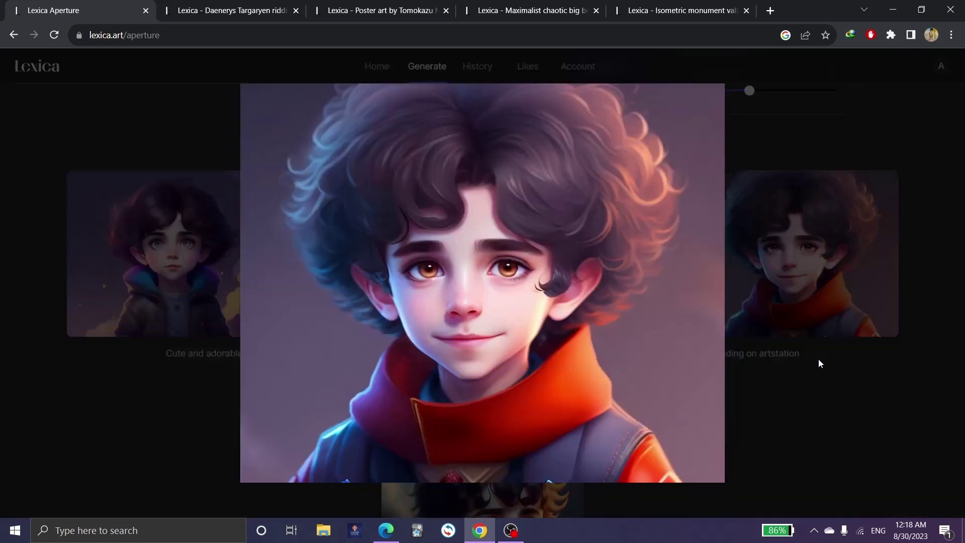
left_click(818, 358)
scroll(745, 303, "down", 3)
scroll(713, 303, "down", 5)
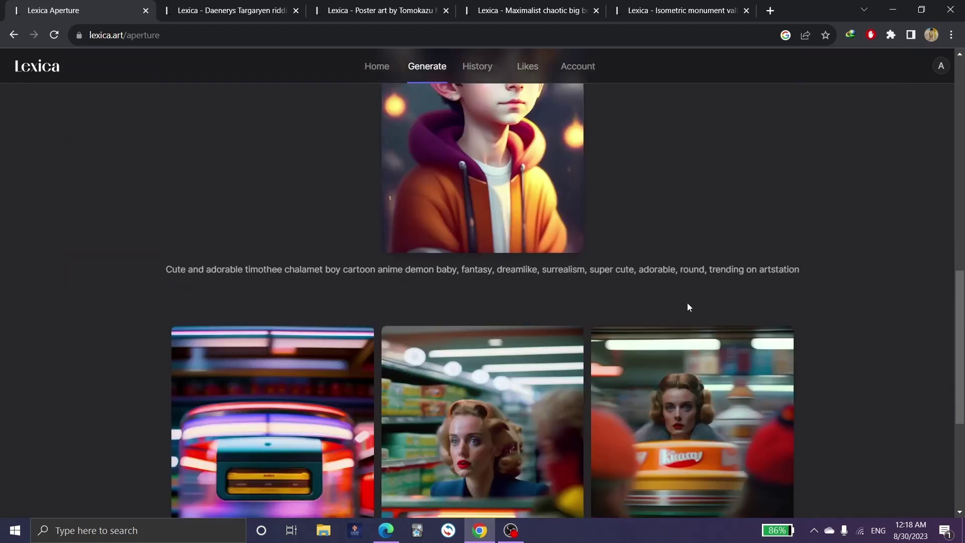
Scroll through the seven History images, then switch to the Likes collection.
left_click(477, 66)
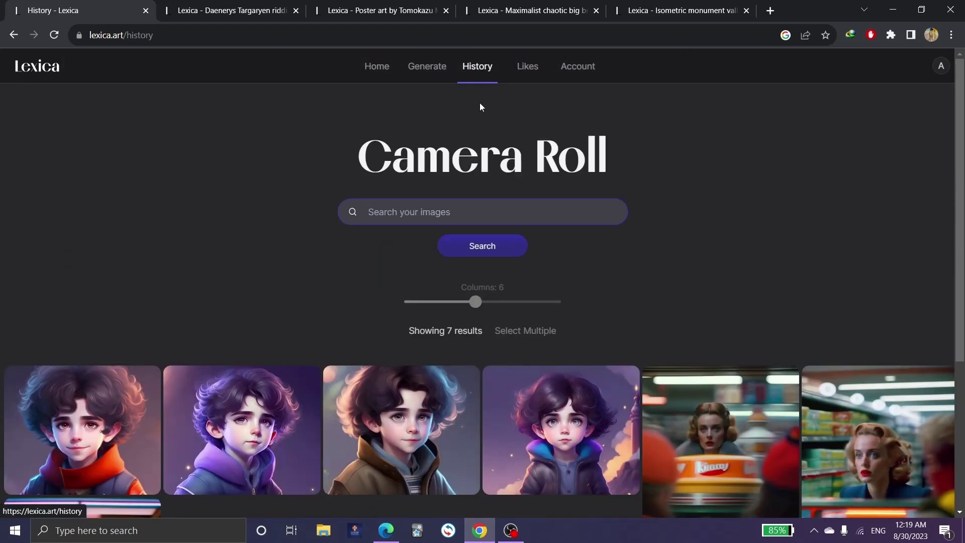
scroll(271, 211, "down", 2)
scroll(271, 211, "down", 2)
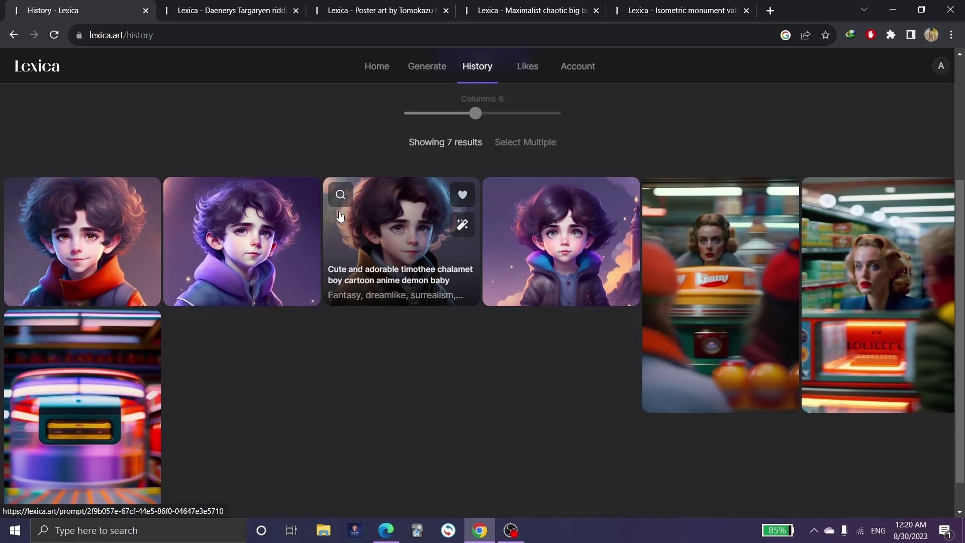
left_click(527, 66)
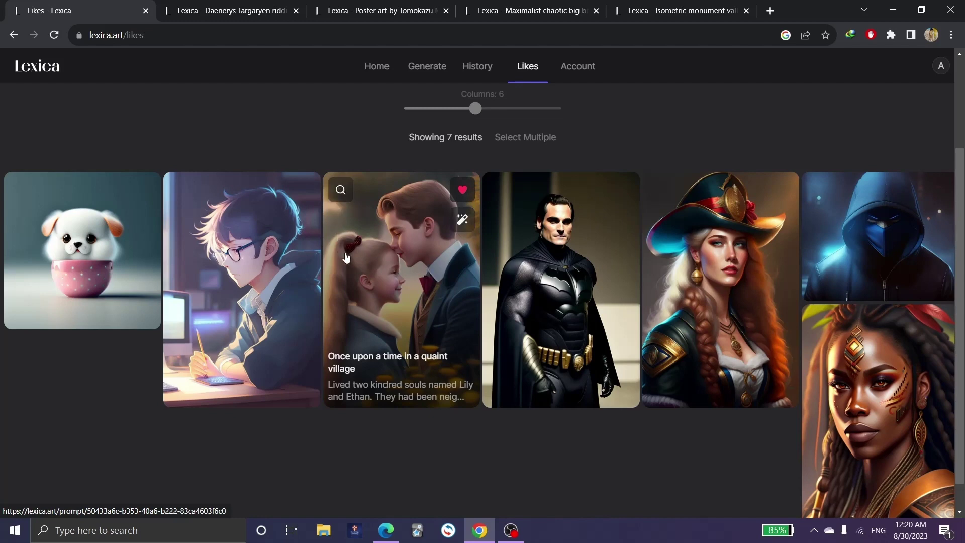
Open the liked couple image to see its prompt, Aperture v3 model, guidance 7 and 768 × 1152 size.
left_click(381, 247)
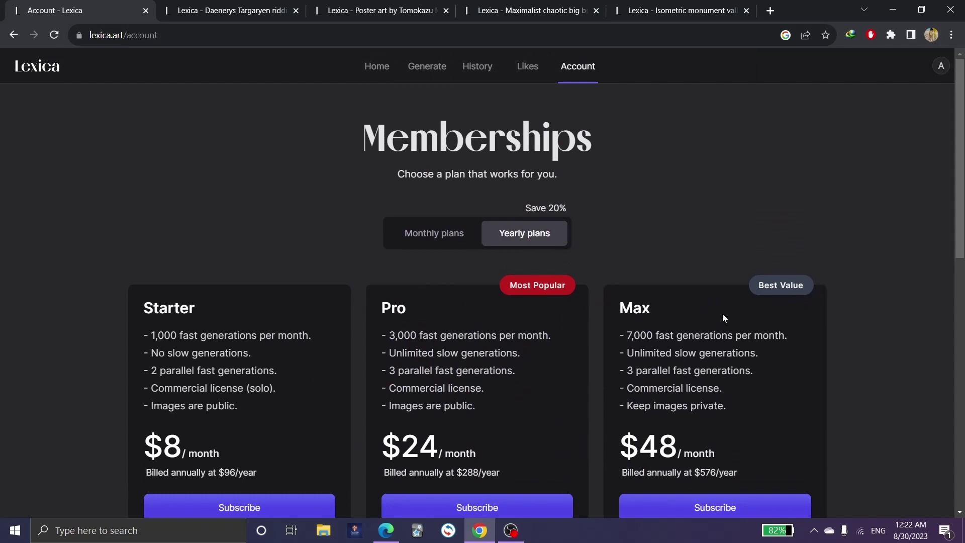
Scroll through the Starter $8, Pro $24 and Max $48 monthly membership plans.
scroll(553, 331, "down", 1)
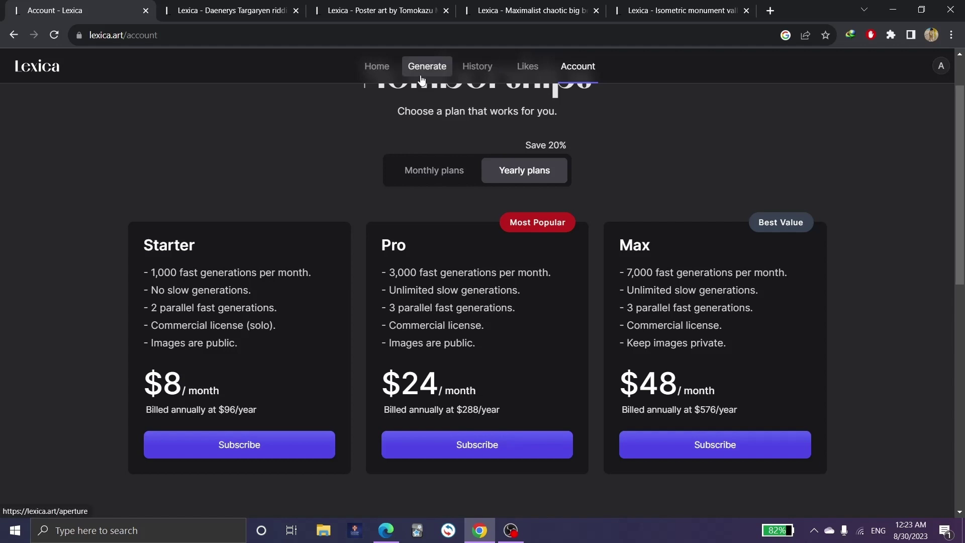
scroll(170, 362, "down", 1)
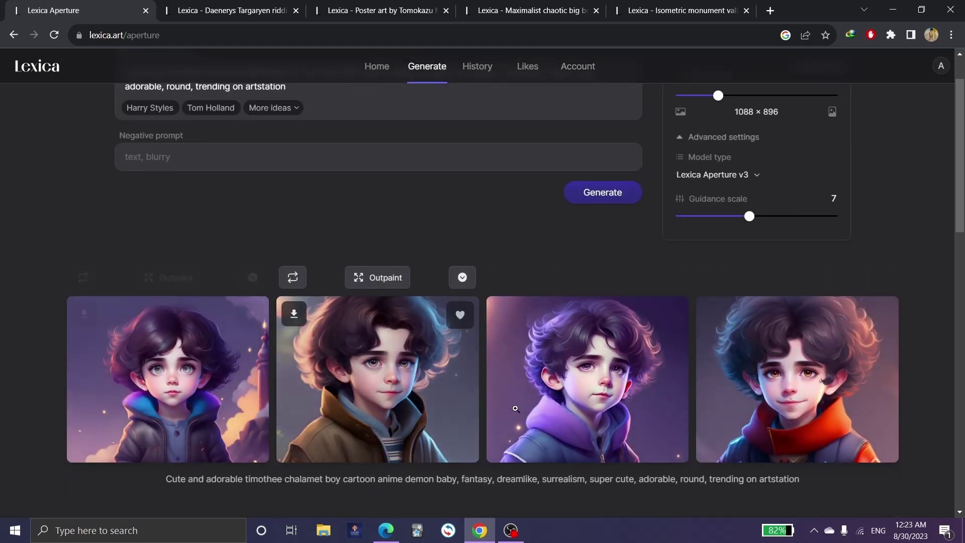
left_click(421, 376)
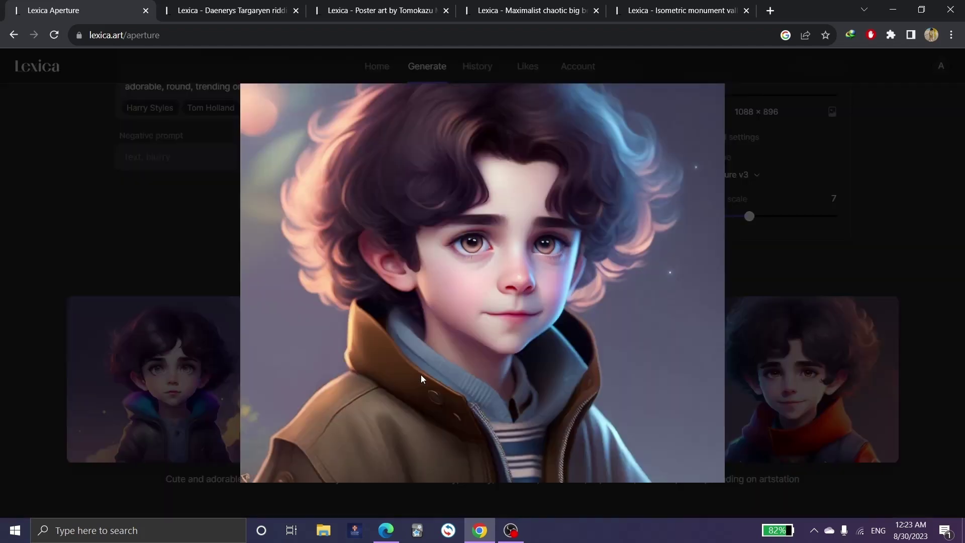
left_click(772, 277)
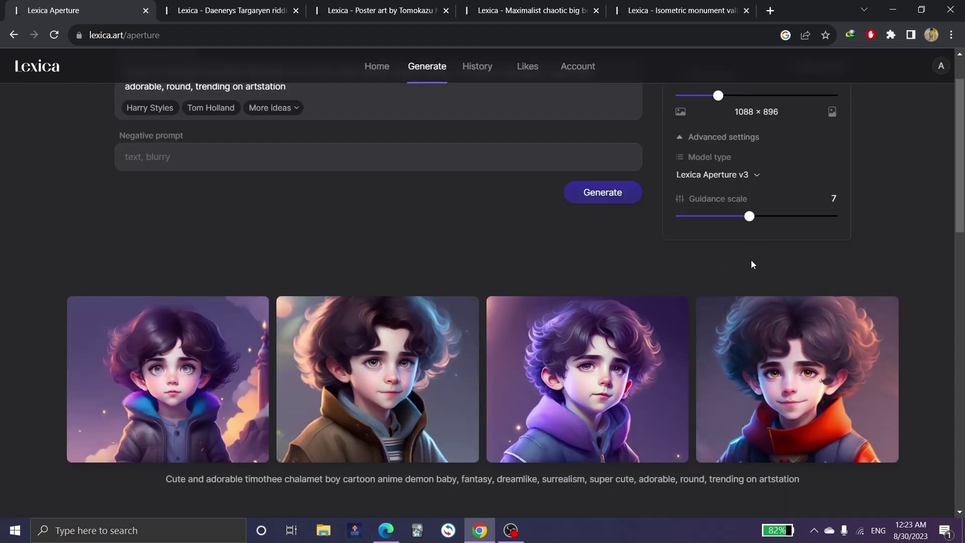
left_click_drag(718, 95, 703, 113)
Open Home and scroll past gallery images like 'Acid crystals' and the solar powered android robot.
left_click(577, 66)
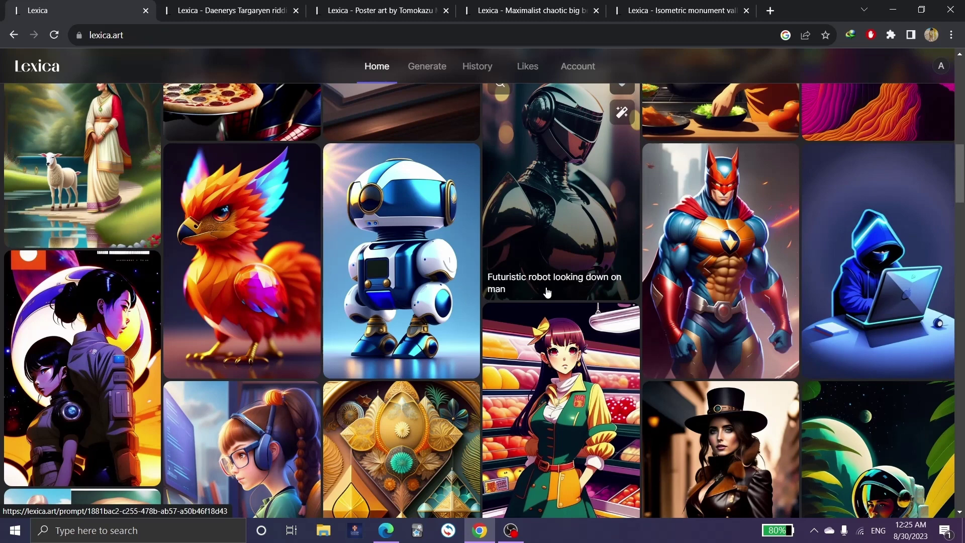
scroll(546, 292, "down", 1)
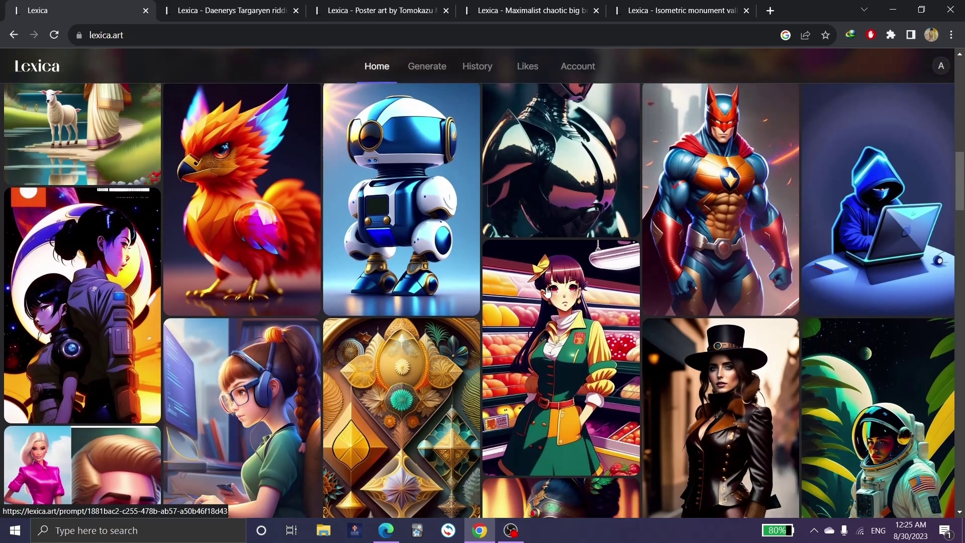
scroll(547, 289, "down", 2)
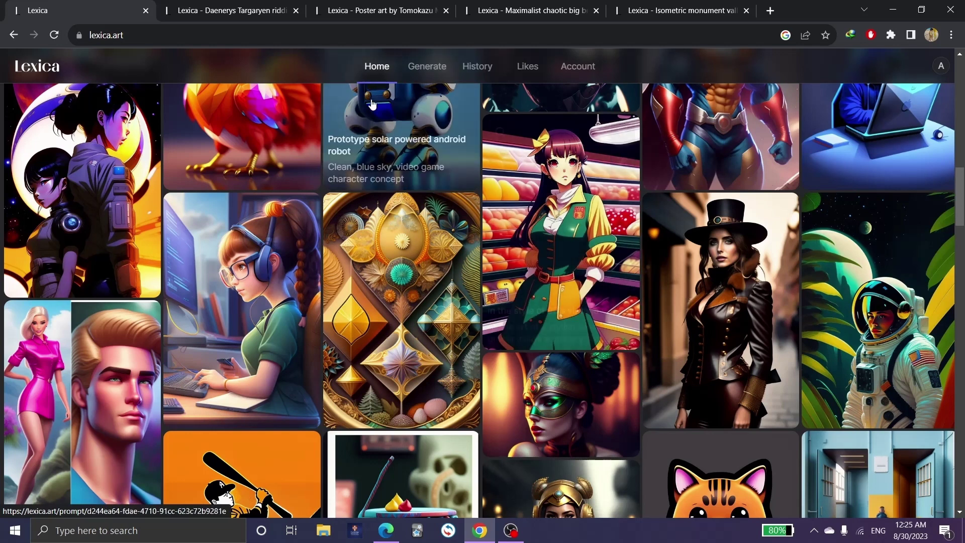
Rerun the Timothee Chalamet demon-baby prompt on Generate and scroll to review the new batch.
left_click(421, 69)
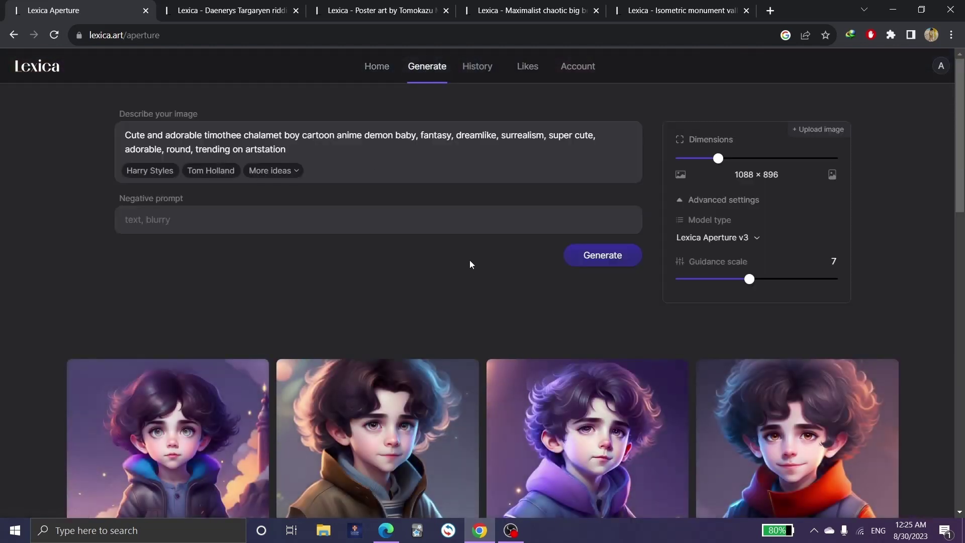
left_click(584, 255)
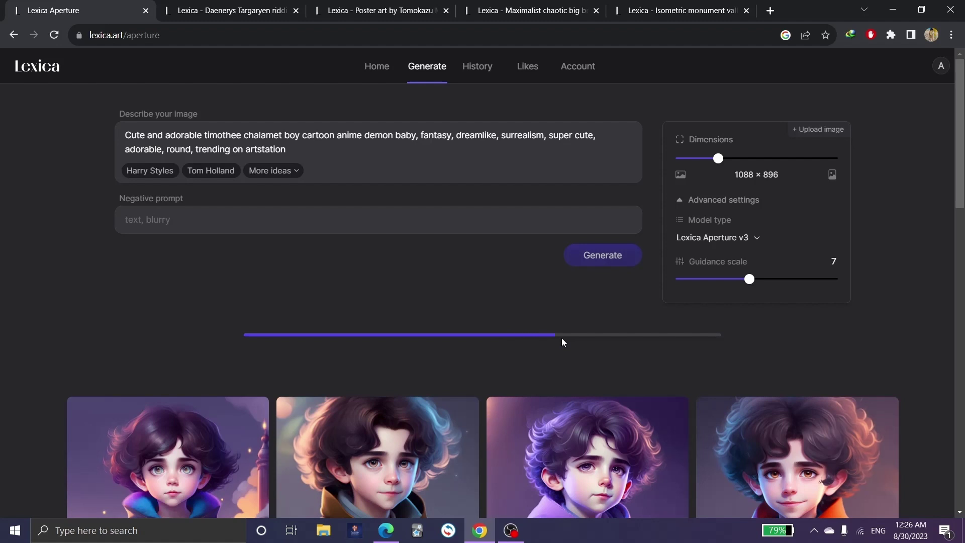
scroll(562, 334, "down", 1)
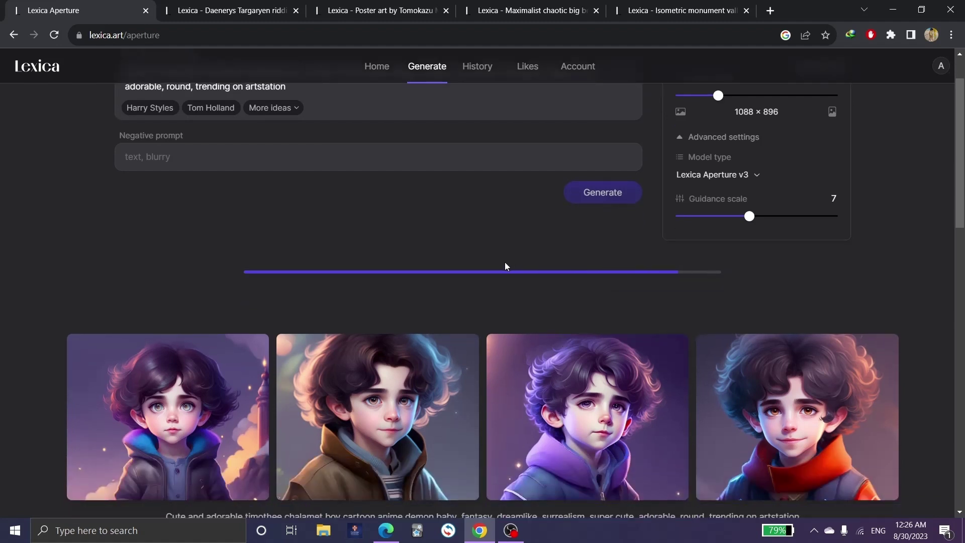
scroll(504, 263, "down", 1)
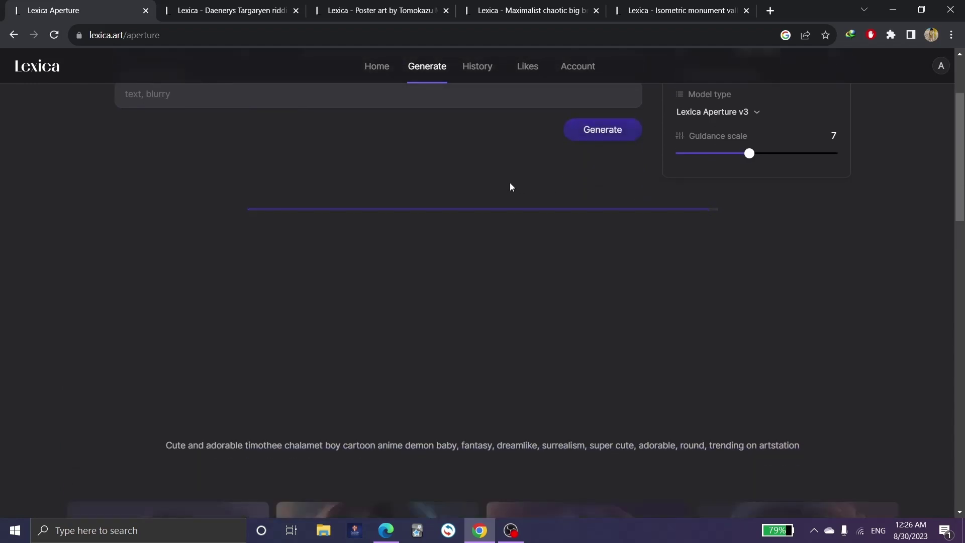
scroll(508, 191, "down", 3)
scroll(508, 191, "up", 1)
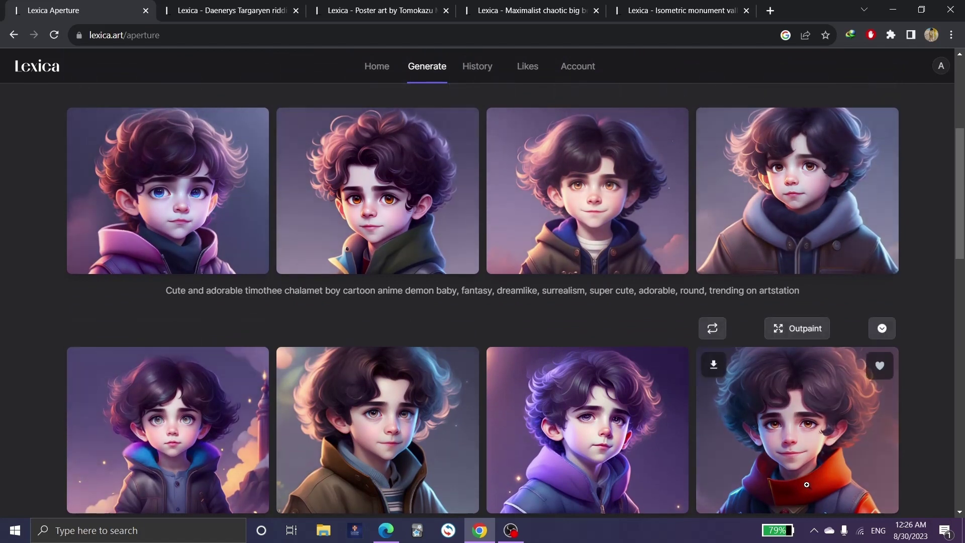
scroll(648, 348, "up", 1)
View and close the details of the Spider-man pizza, grocer girl and nerdy programmer girl images.
scroll(647, 348, "up", 1)
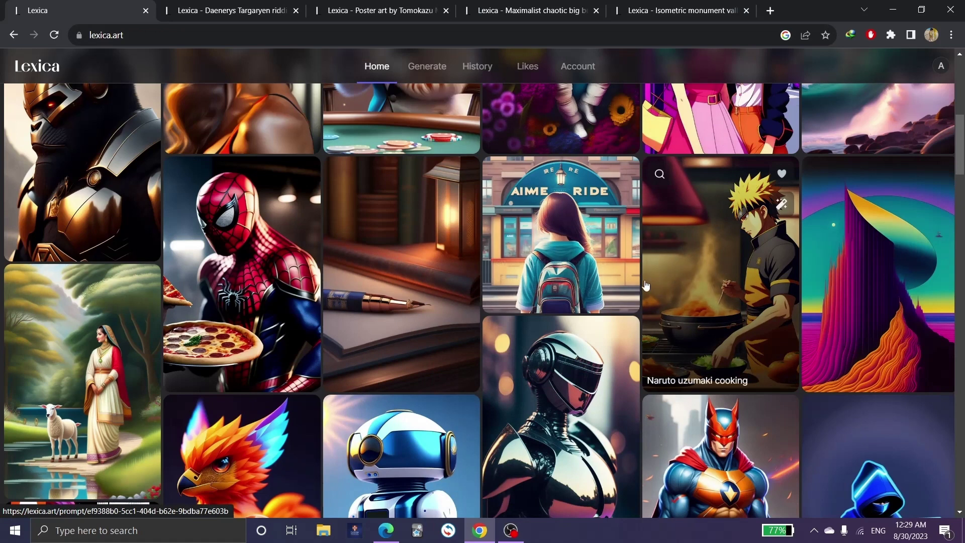
scroll(553, 342, "down", 1)
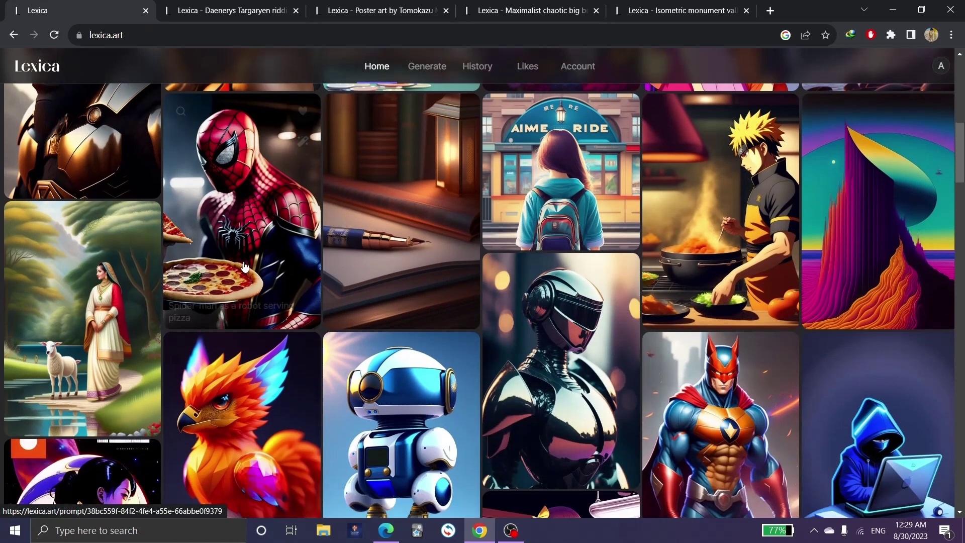
left_click(232, 250)
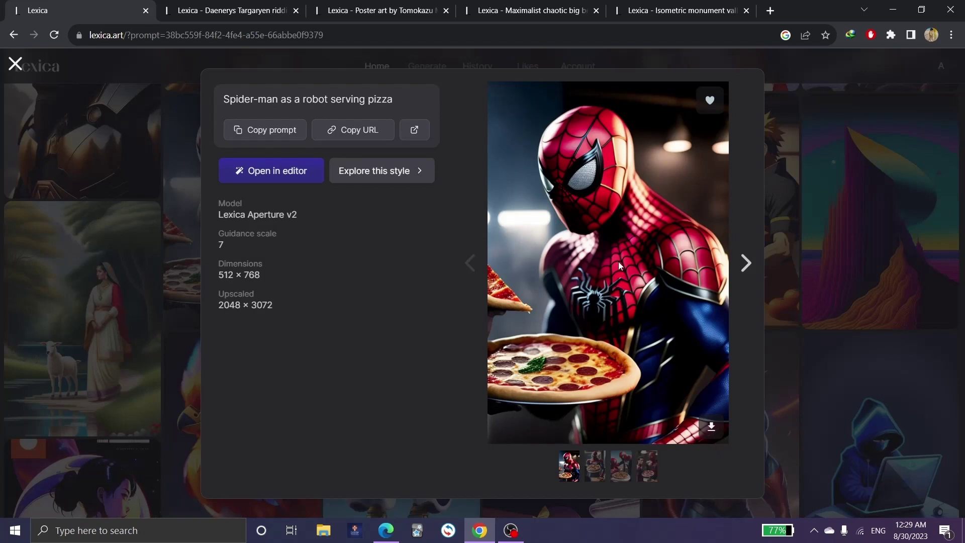
key("Escape")
scroll(577, 291, "down", 5)
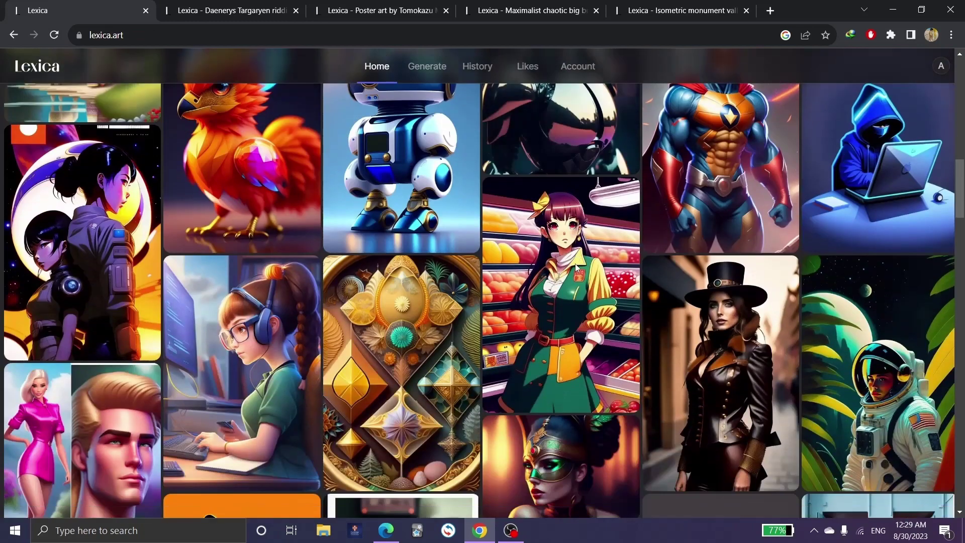
left_click(557, 269)
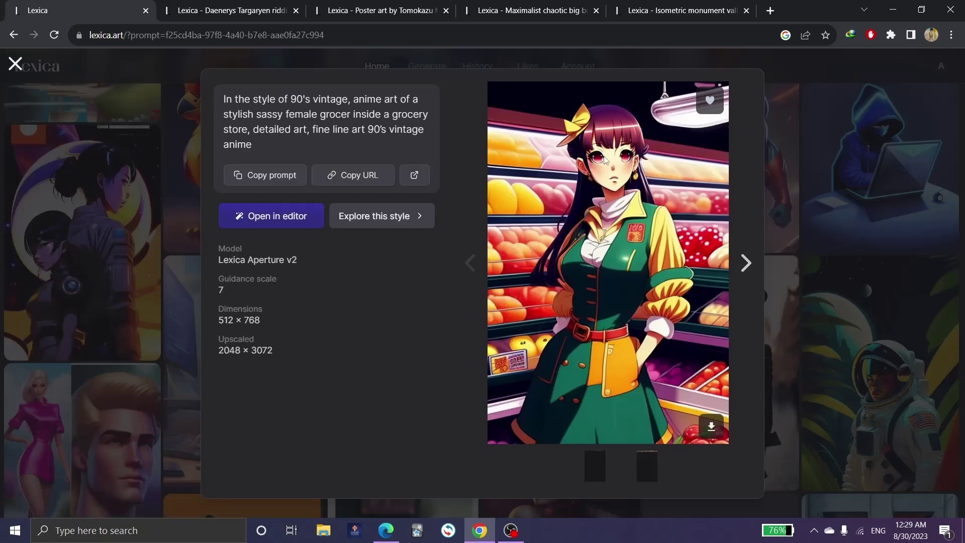
key("Escape")
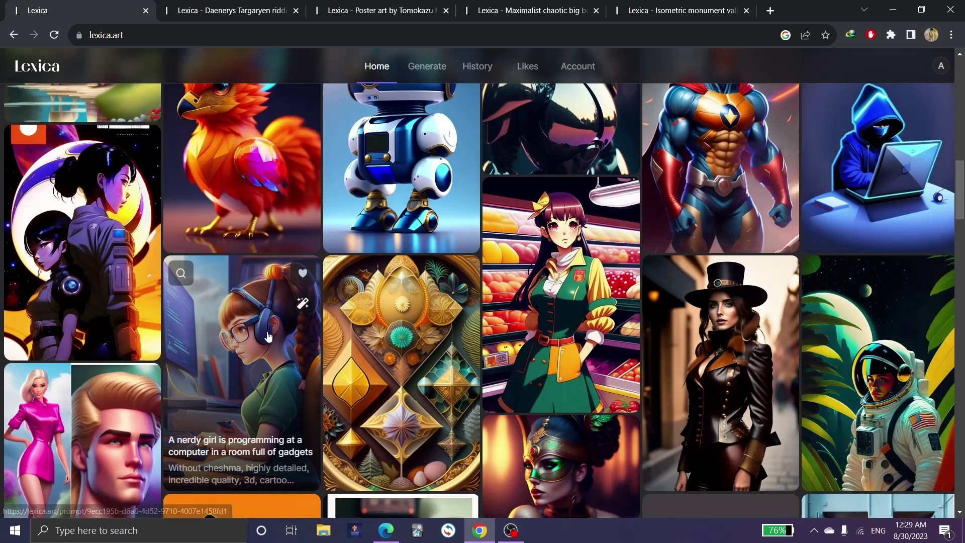
left_click(265, 336)
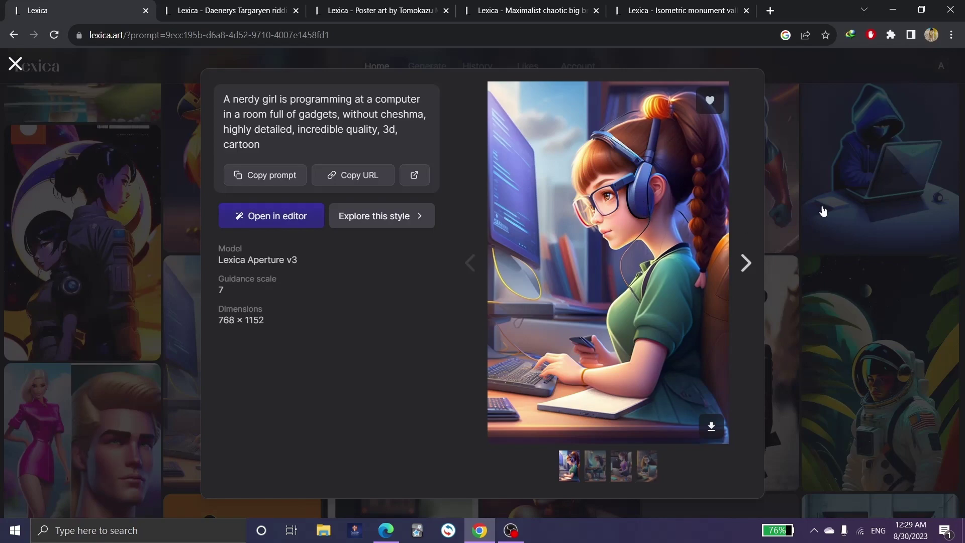
key("Escape")
View and close the details of the masked ballerina, temple interior and golden treehouse images.
scroll(593, 284, "down", 4)
left_click(580, 295)
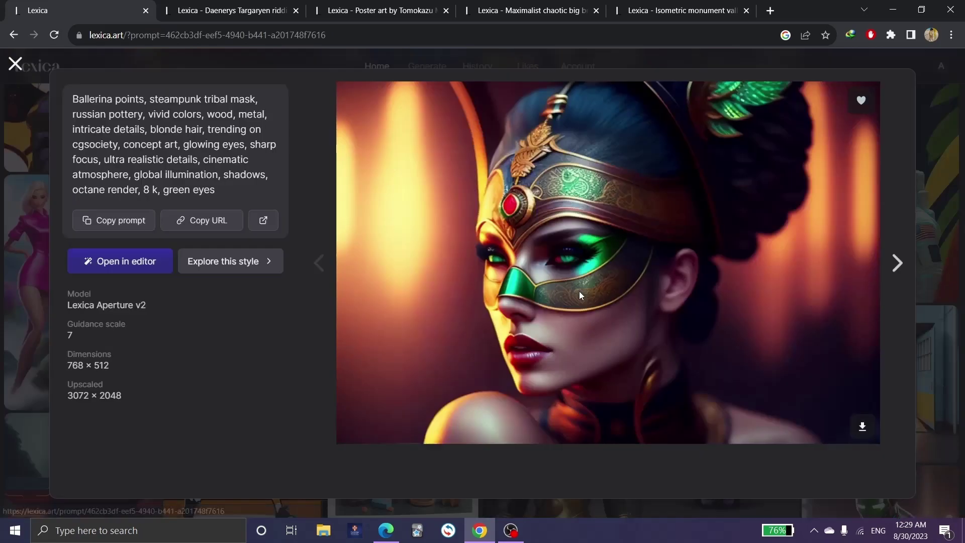
key("Escape")
scroll(535, 332, "down", 5)
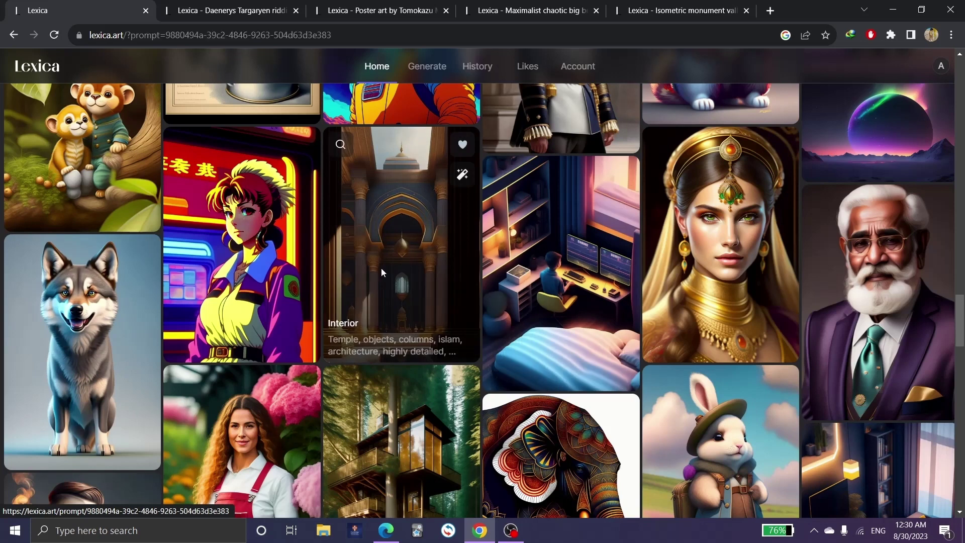
left_click(382, 271)
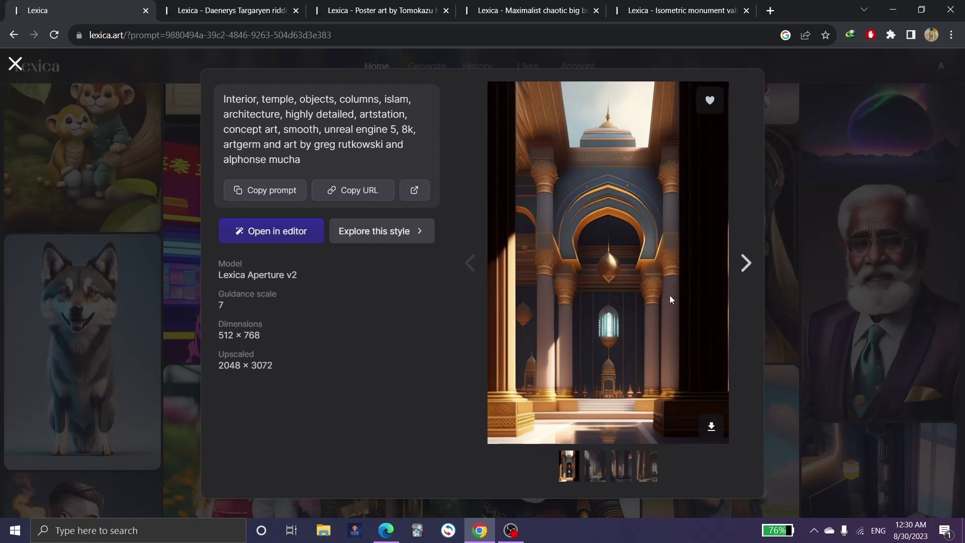
left_click(783, 294)
scroll(444, 337, "down", 3)
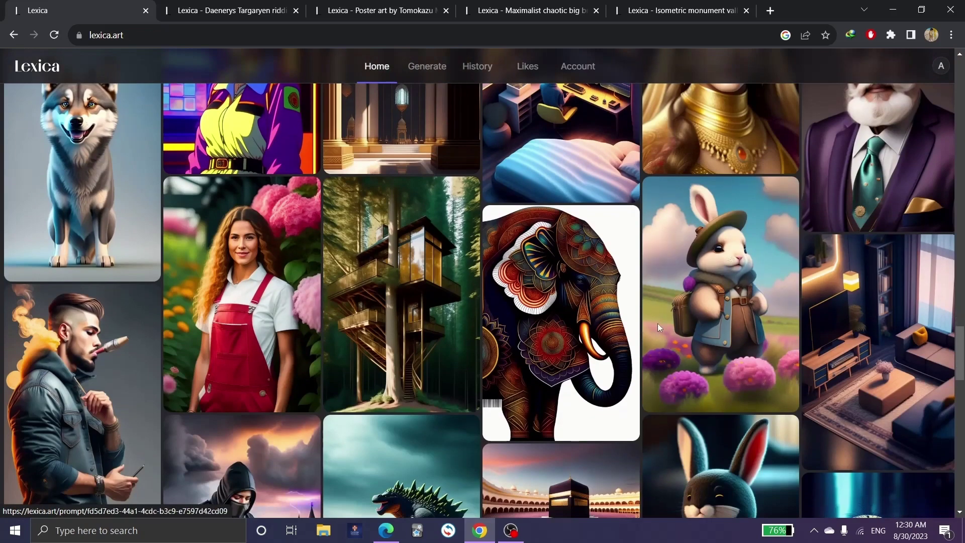
left_click(444, 338)
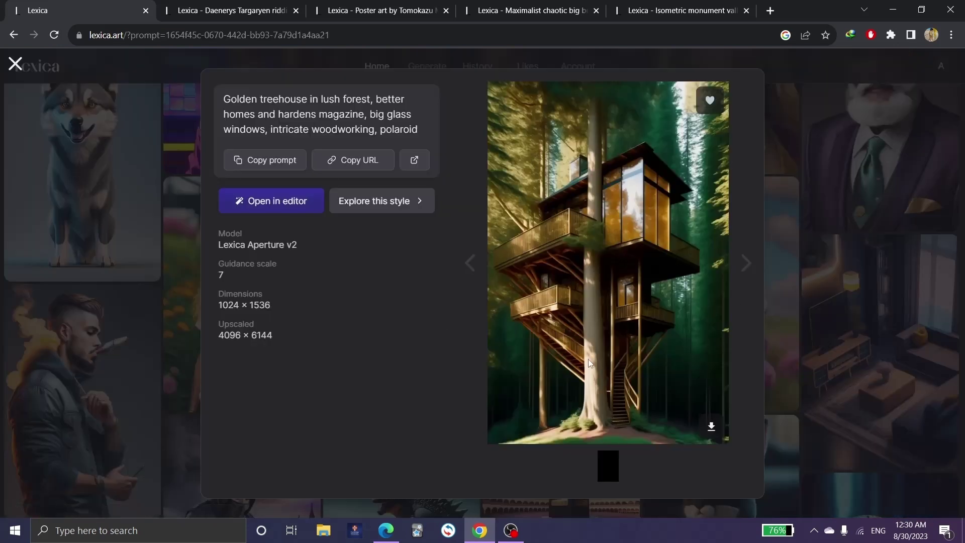
key("Escape")
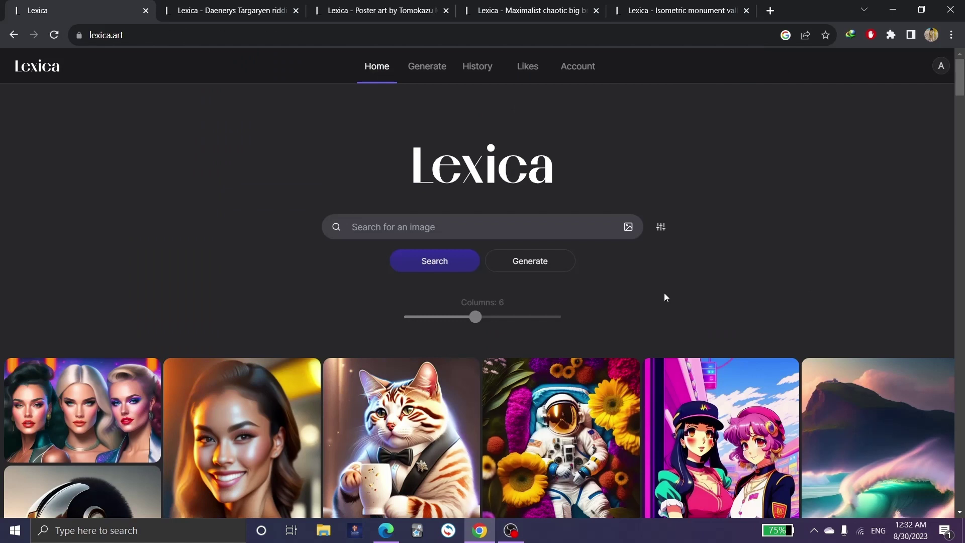
Search Lexica for 'car' and scroll through the 1,923 car image results.
left_click(416, 222)
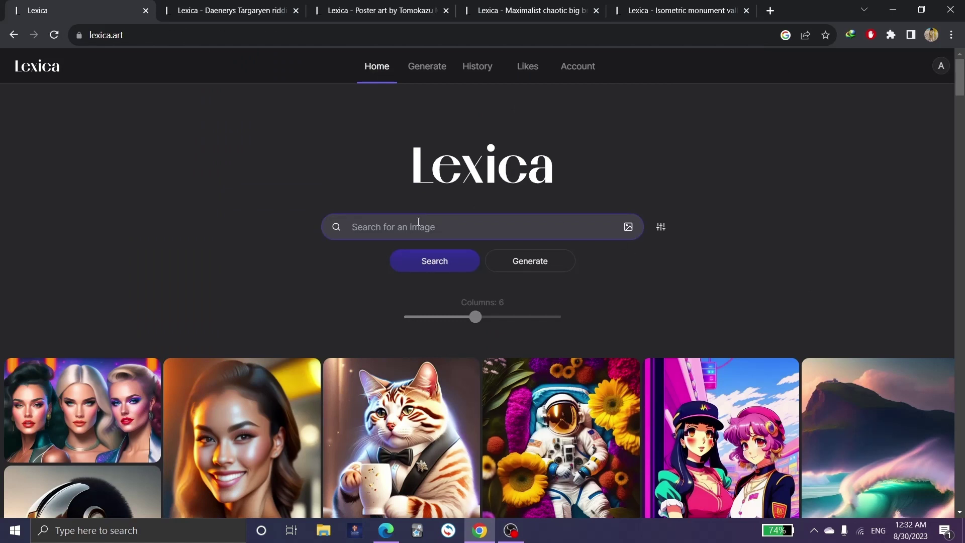
type("car")
left_click(435, 265)
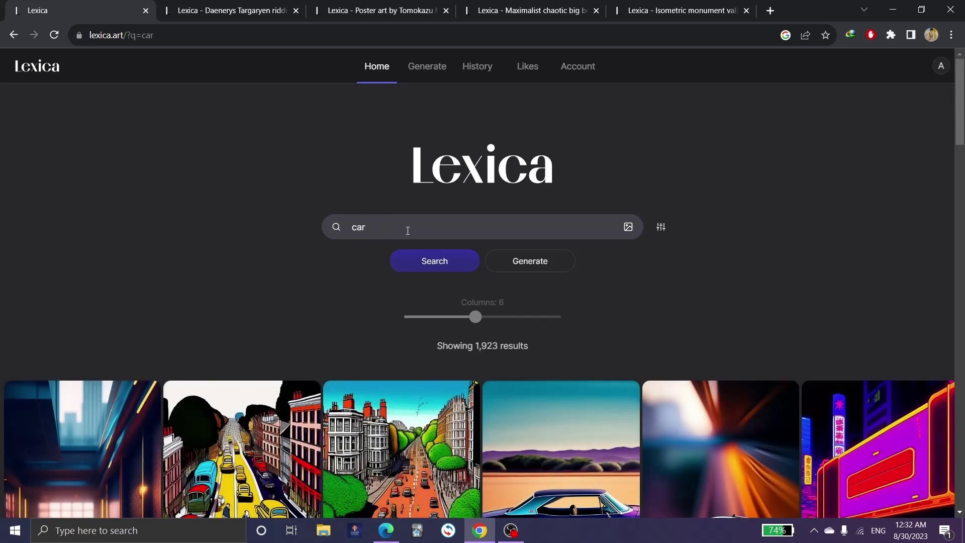
scroll(419, 362, "down", 7)
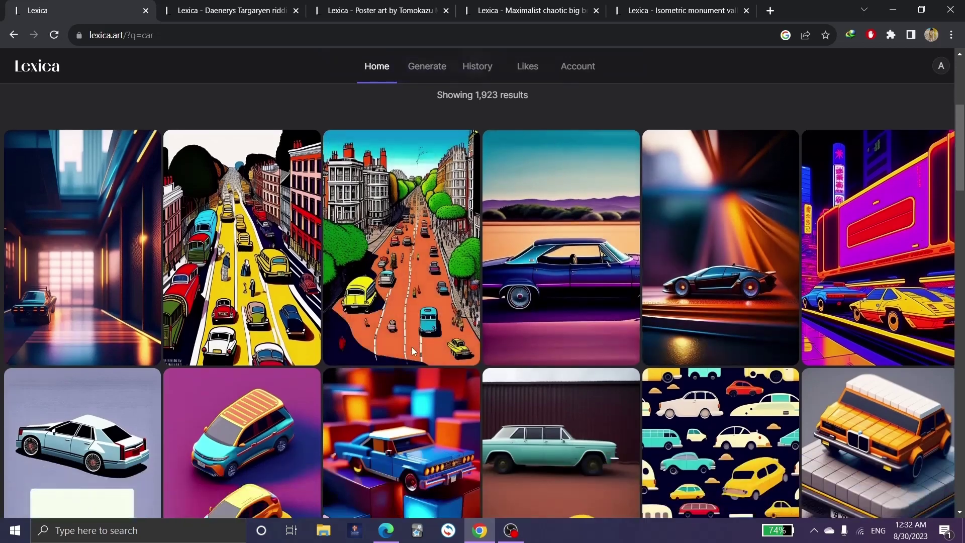